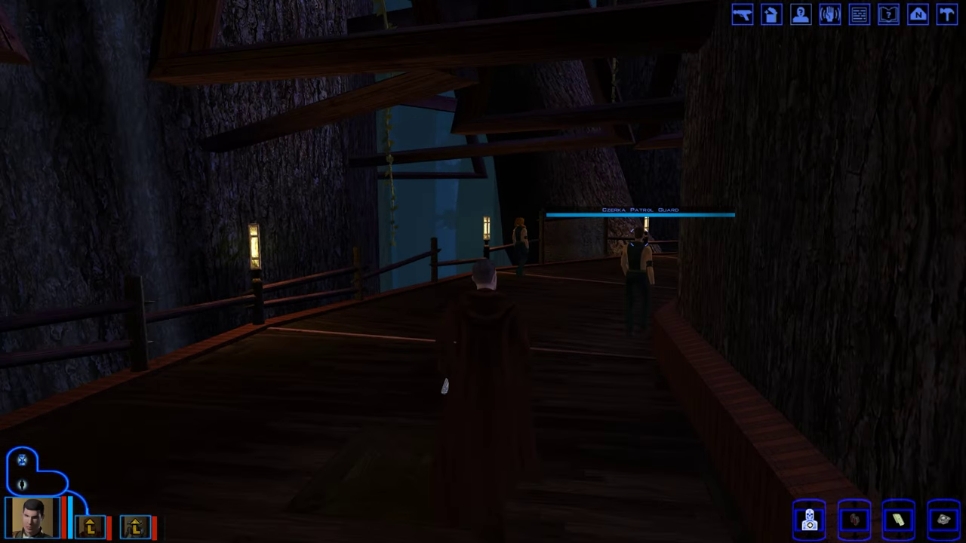
{"action": "key", "text": "w"}
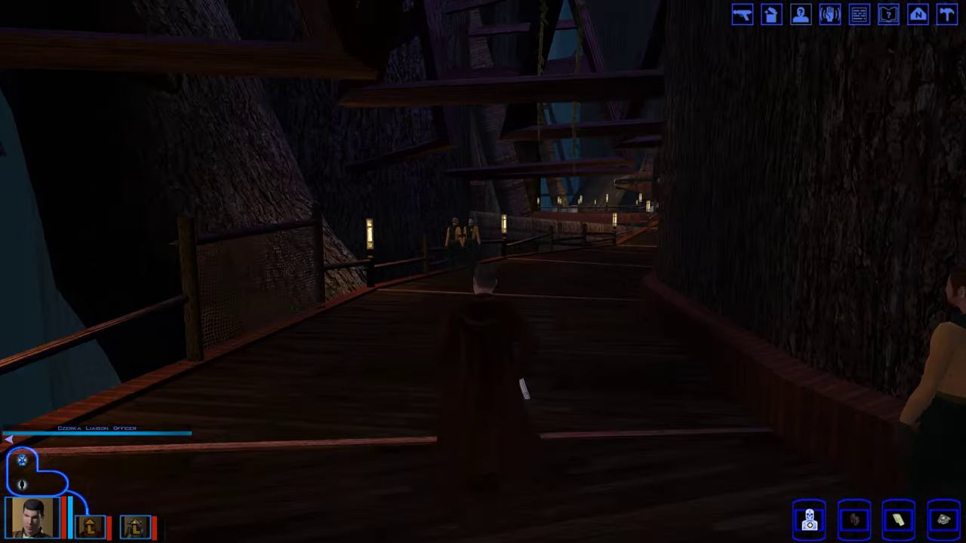
{"action": "key", "text": "w"}
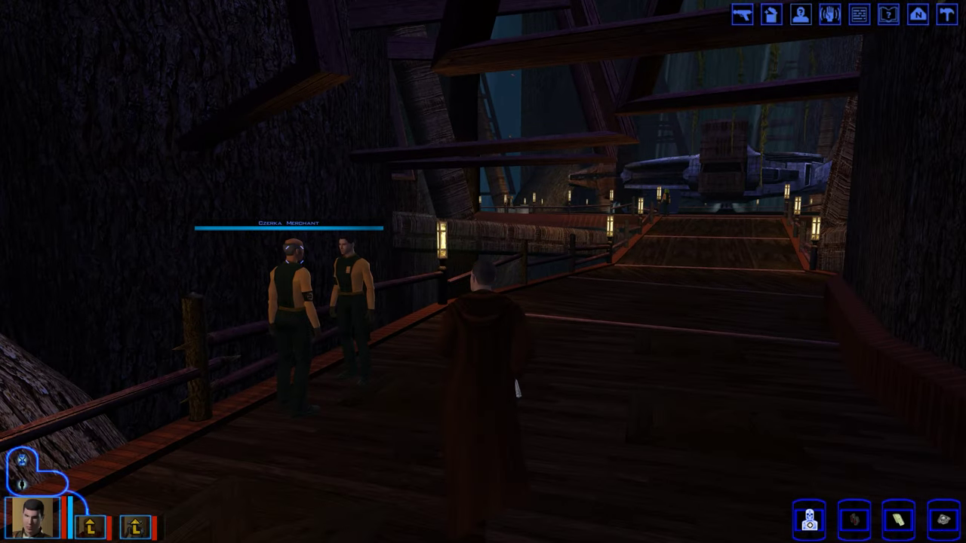
{"action": "key", "text": "w"}
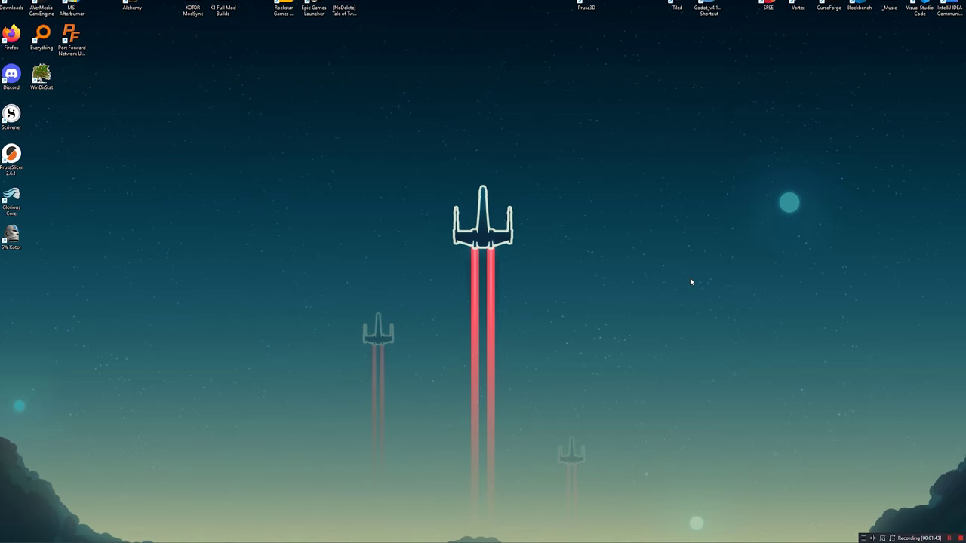
Open the Windows display settings from the desktop and check the main monitor's resolution
{"action": "right_click", "coordinate": [601, 239]}
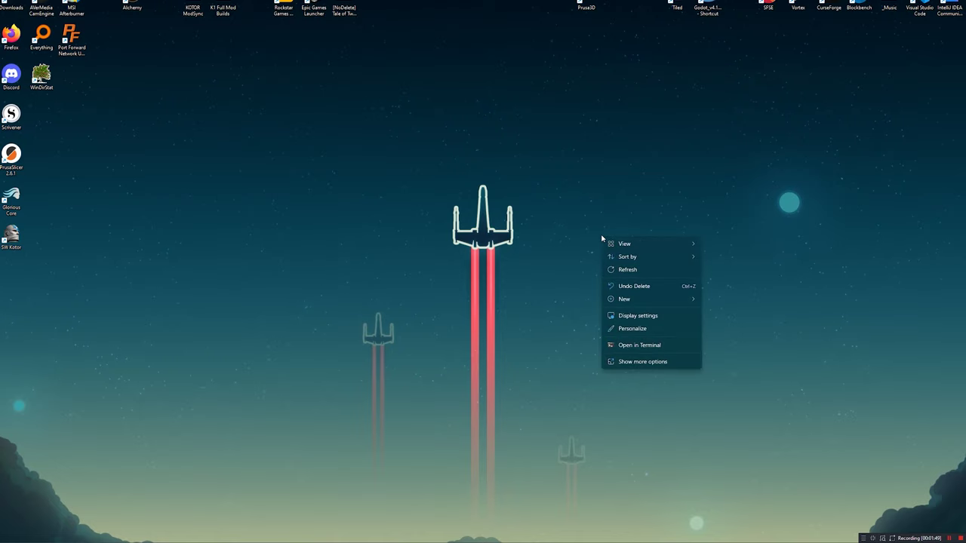
{"action": "left_click", "coordinate": [626, 316]}
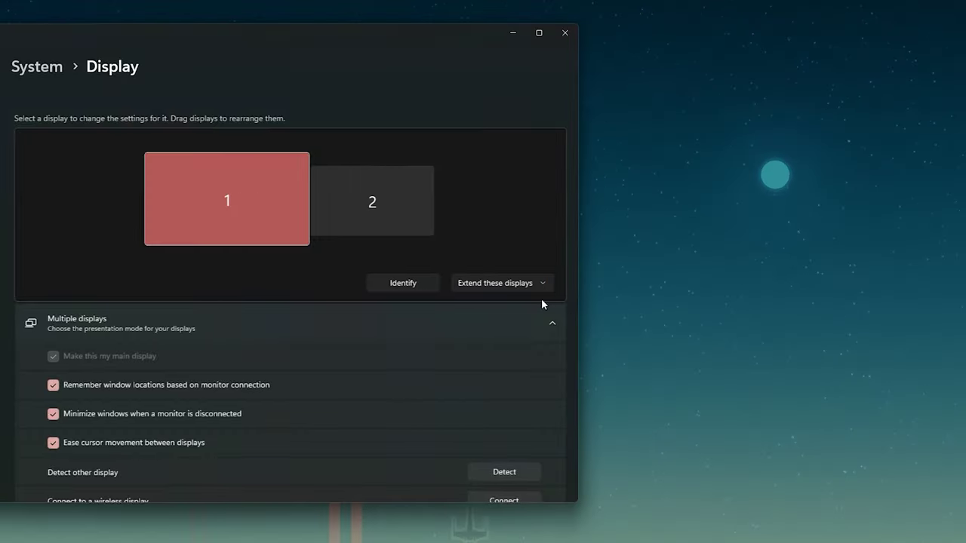
{"action": "scroll", "coordinate": [271, 205], "scroll_direction": "down", "scroll_amount": 5}
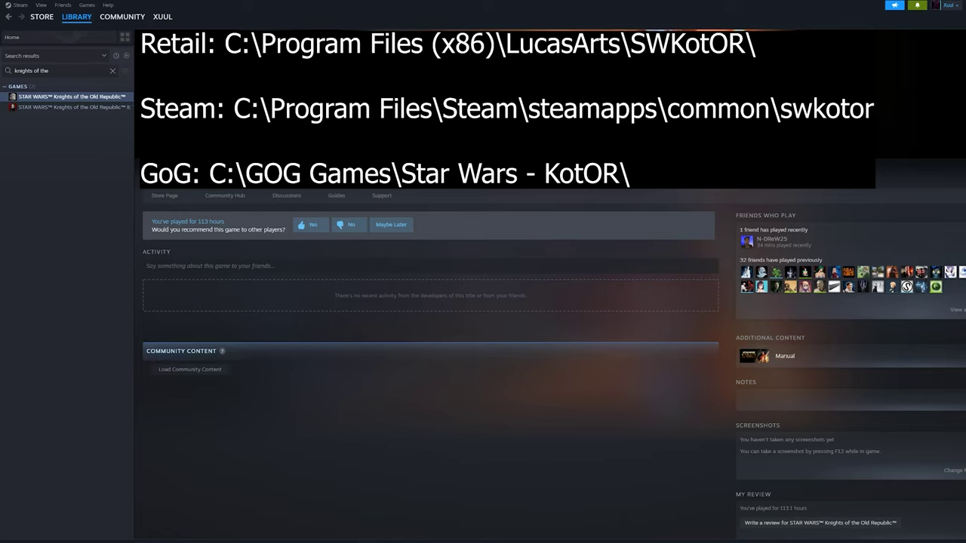
Open the installation folder of STAR WARS Knights of the Old Republic from its installed files properties in Steam
{"action": "right_click", "coordinate": [71, 97]}
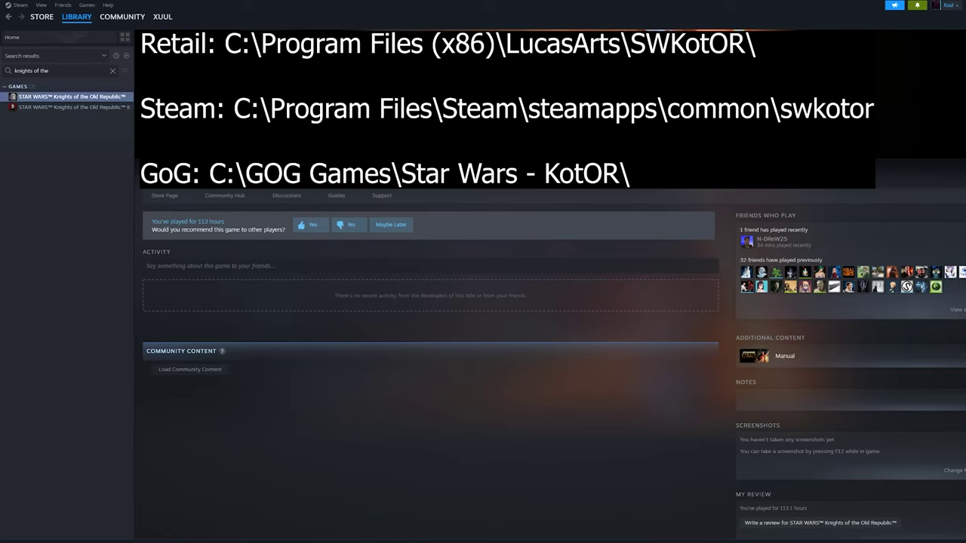
{"action": "right_click", "coordinate": [72, 96]}
{"action": "left_click", "coordinate": [78, 156]}
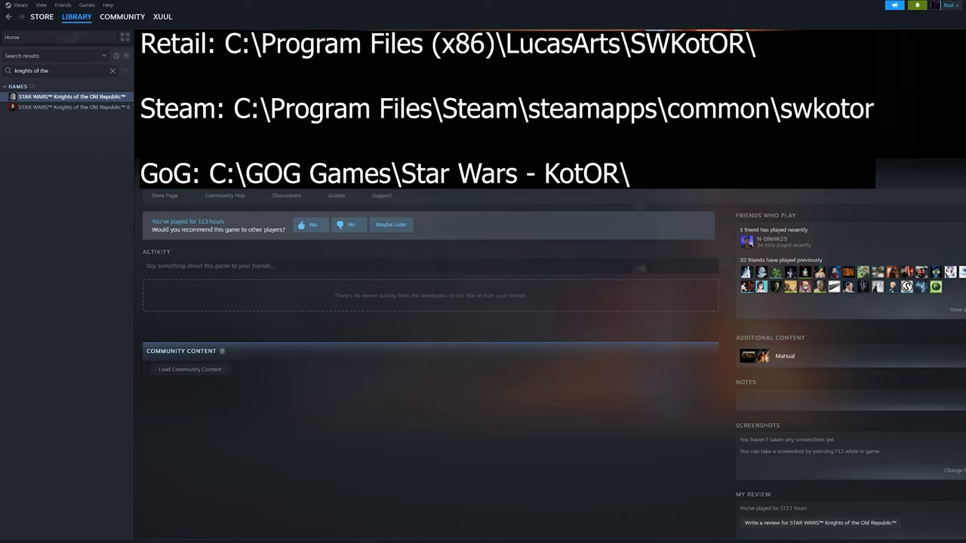
{"action": "left_click", "coordinate": [374, 244]}
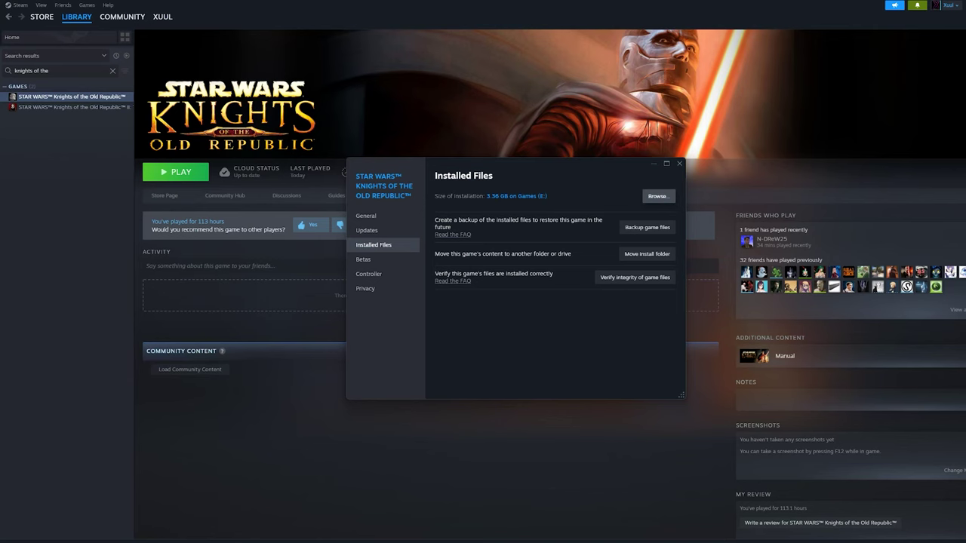
{"action": "left_click", "coordinate": [657, 196]}
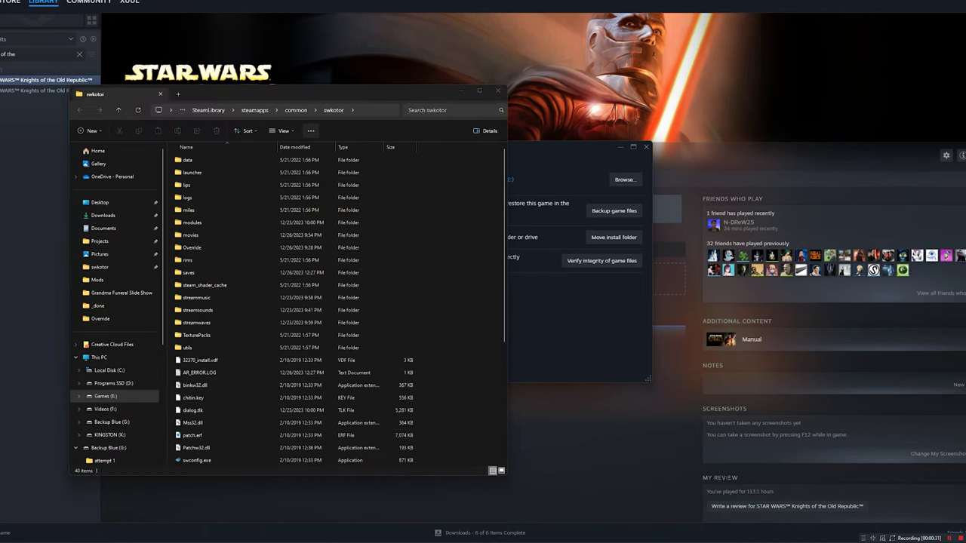
Reposition the swkotor folder window and select swconfig.exe in it
{"action": "left_click_drag", "start_coordinate": [264, 93], "coordinate": [504, 71]}
{"action": "scroll", "coordinate": [528, 302], "scroll_direction": "down", "scroll_amount": 3}
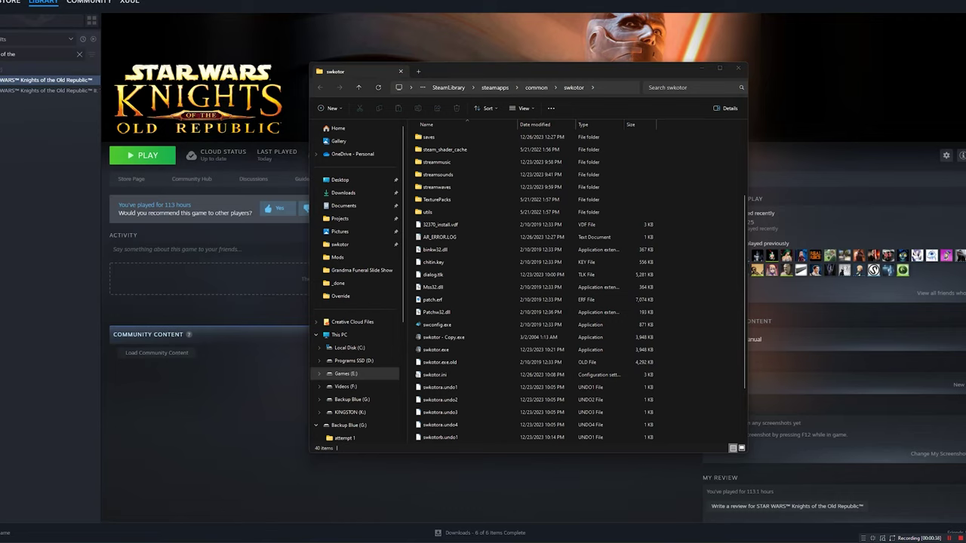
{"action": "left_click", "coordinate": [437, 325]}
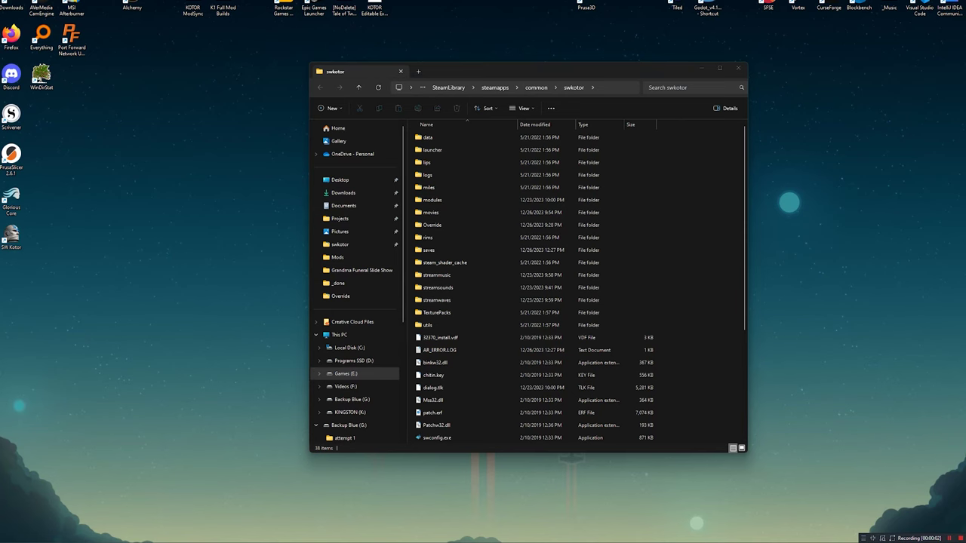
Open swkotor.ini from the game's installation folder in Notepad
{"action": "scroll", "coordinate": [528, 287], "scroll_direction": "down", "scroll_amount": 5}
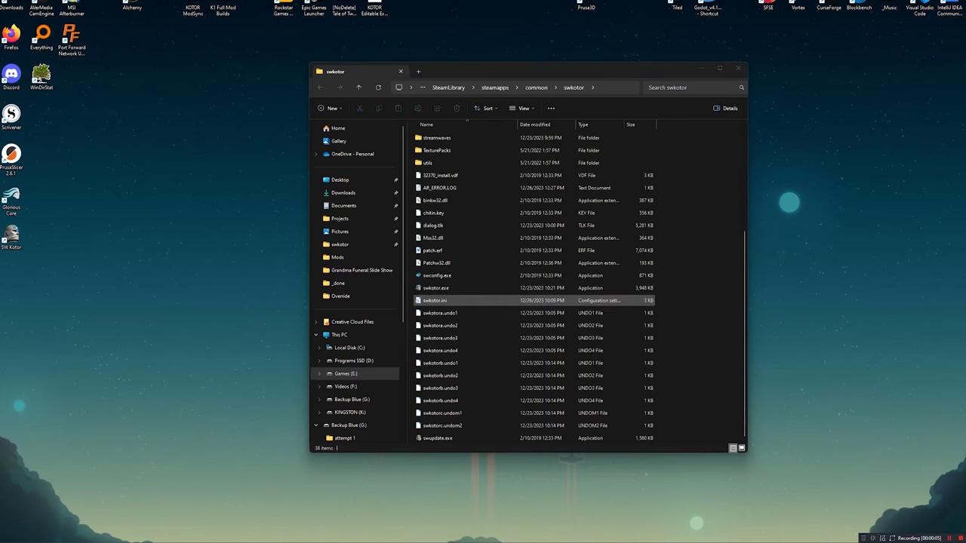
{"action": "right_click", "coordinate": [434, 301]}
{"action": "mouse_move", "coordinate": [463, 338]}
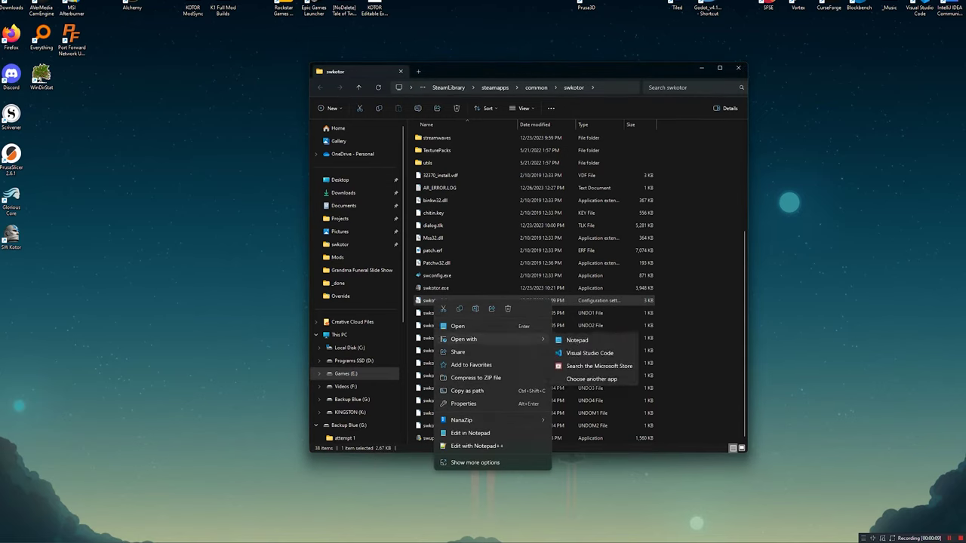
{"action": "left_click", "coordinate": [577, 341]}
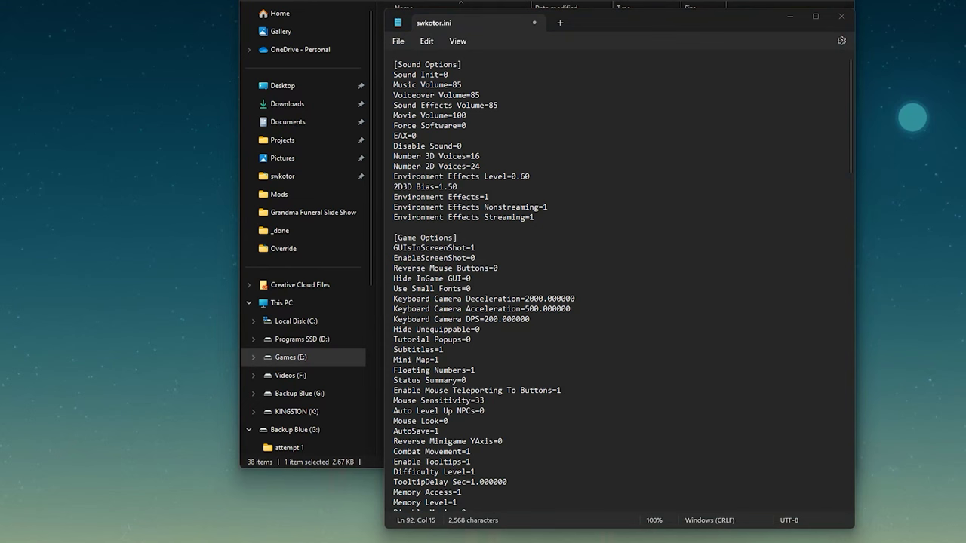
Set Width=2560 and Height=1440 under Graphics Options in swkotor.ini and save the file
{"action": "scroll", "coordinate": [619, 287], "scroll_direction": "down", "scroll_amount": 18}
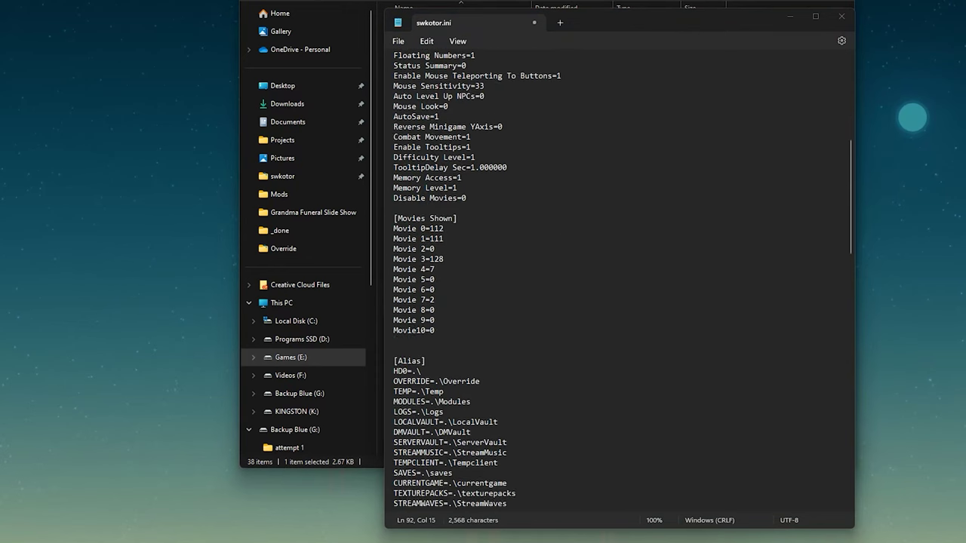
{"action": "scroll", "coordinate": [619, 287], "scroll_direction": "down", "scroll_amount": 5}
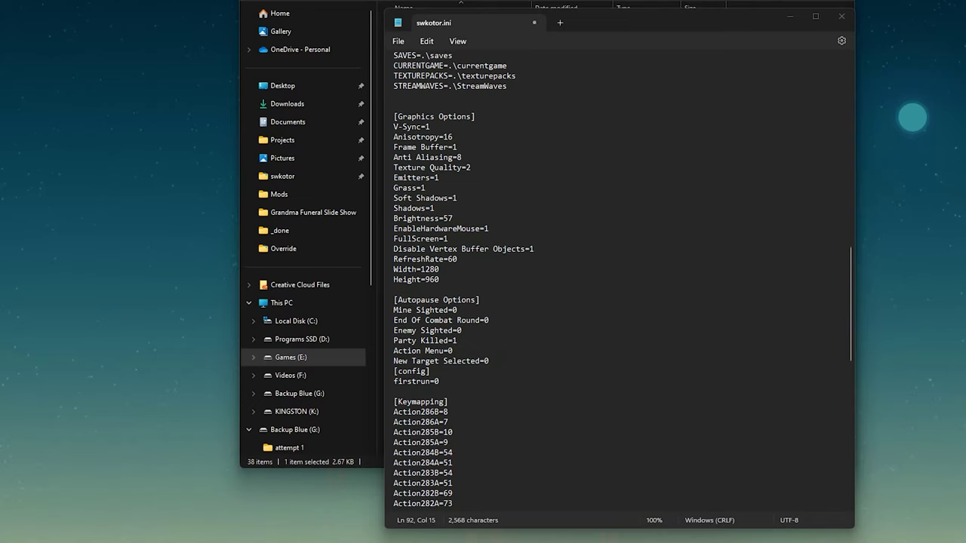
{"action": "type", "text": "Width=2560 Height=1440"}
{"action": "double_click", "coordinate": [429, 269]}
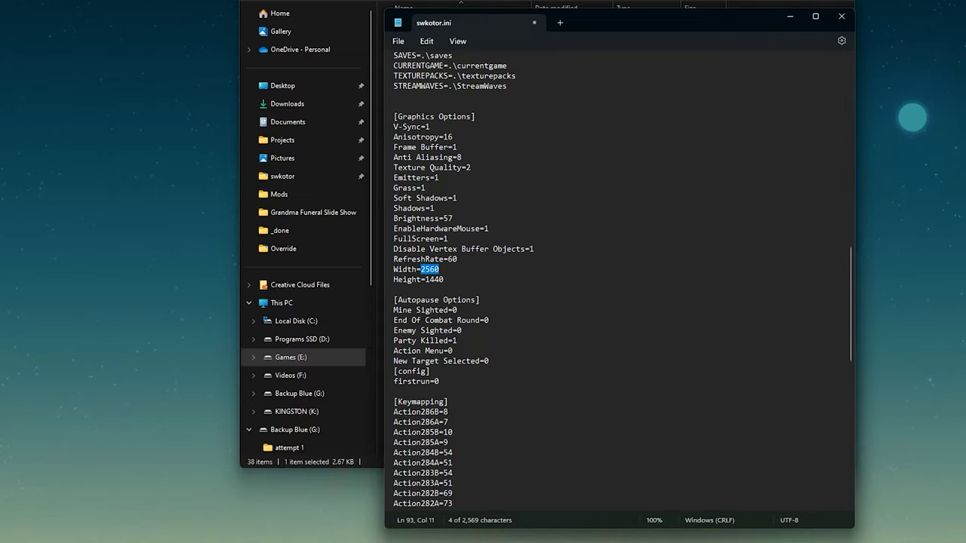
{"action": "left_click", "coordinate": [398, 41]}
{"action": "left_click", "coordinate": [408, 114]}
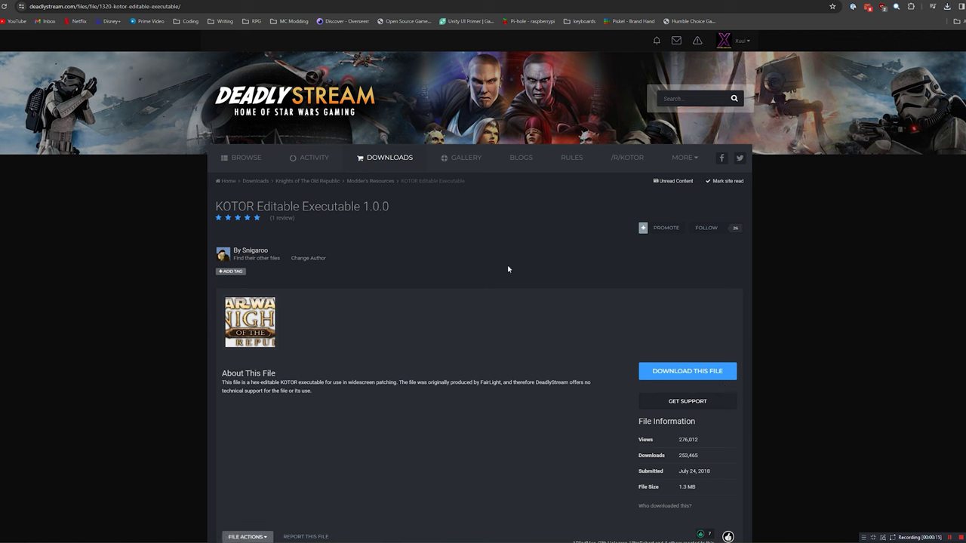
Extract the downloaded uniws.zip and KOTOR Editable Executable archives into their own folders on the desktop
{"action": "key", "text": "ctrl+Tab"}
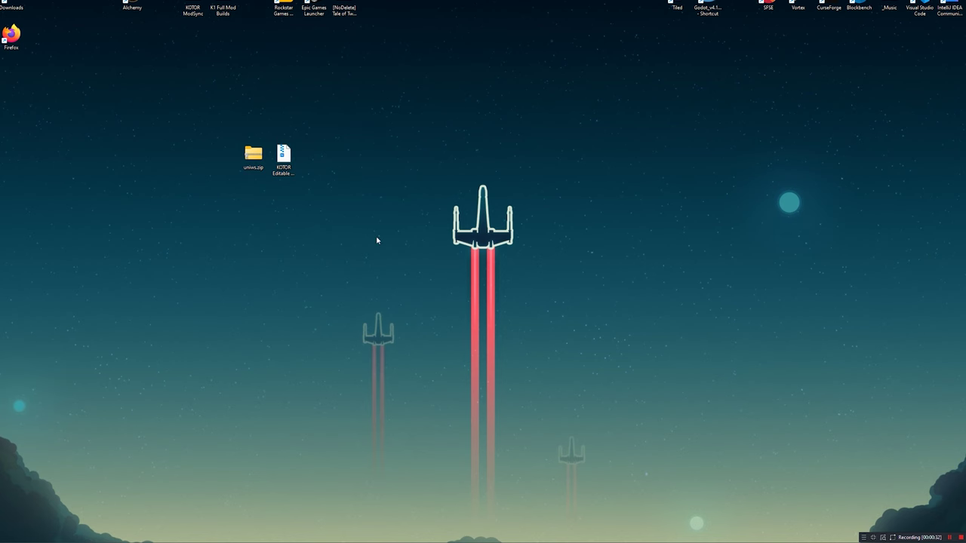
{"action": "right_click", "coordinate": [249, 156]}
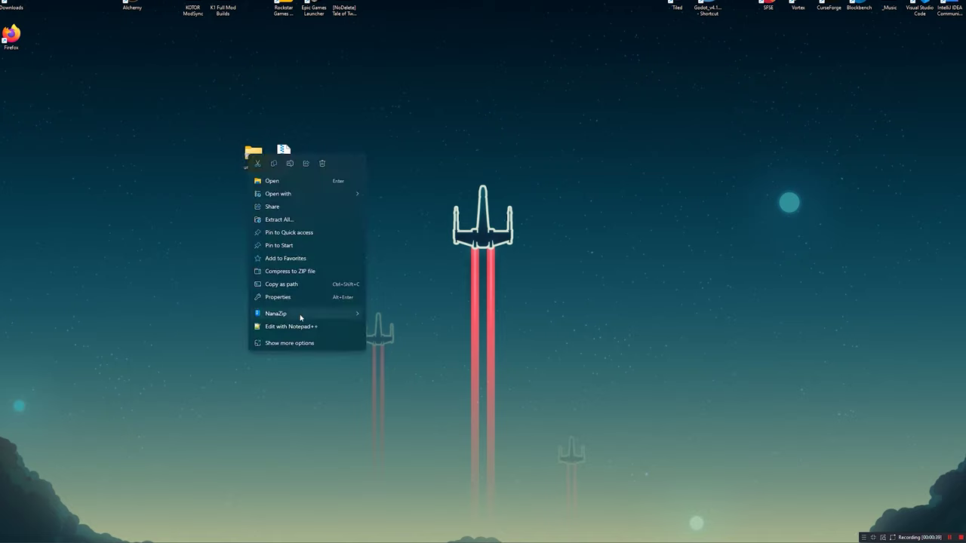
{"action": "mouse_move", "coordinate": [310, 315]}
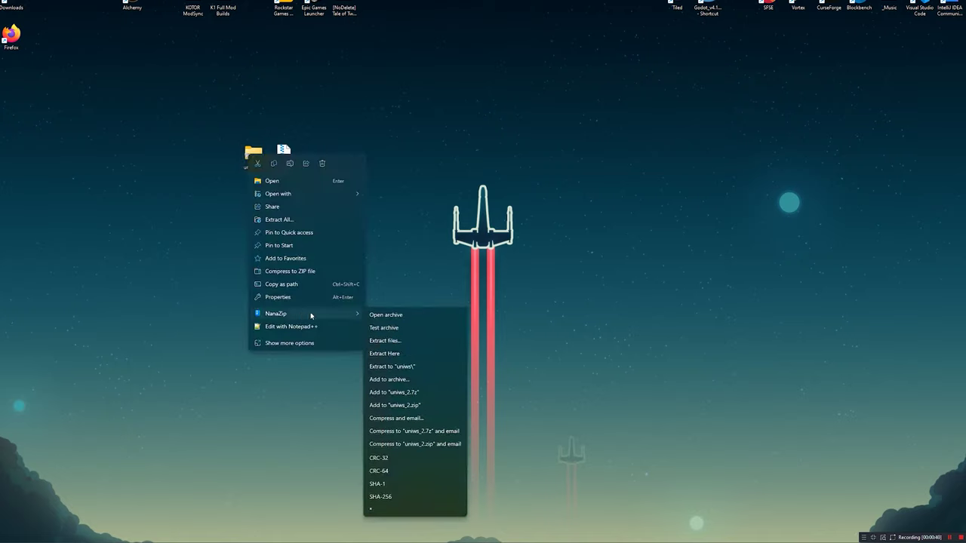
{"action": "left_click", "coordinate": [406, 367]}
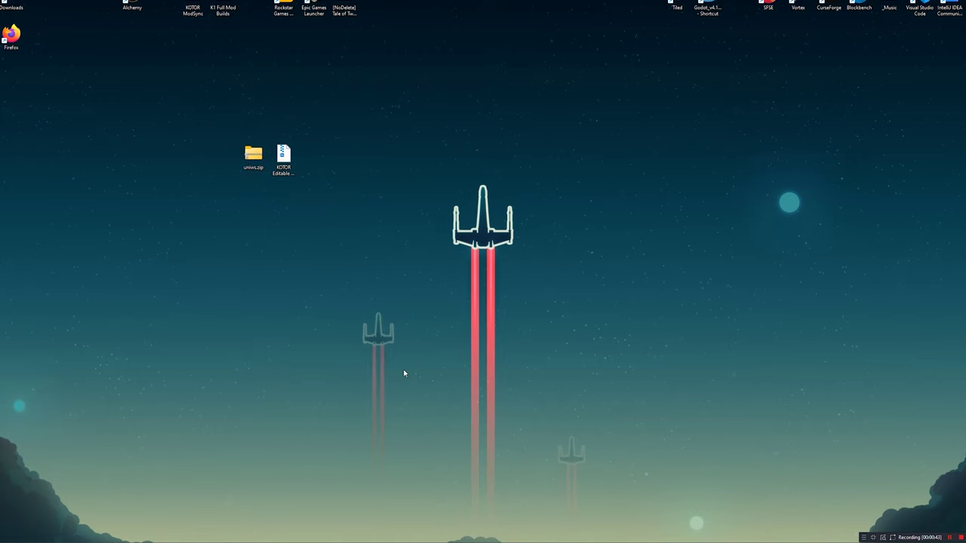
{"action": "left_click", "coordinate": [285, 163]}
{"action": "right_click", "coordinate": [287, 164]}
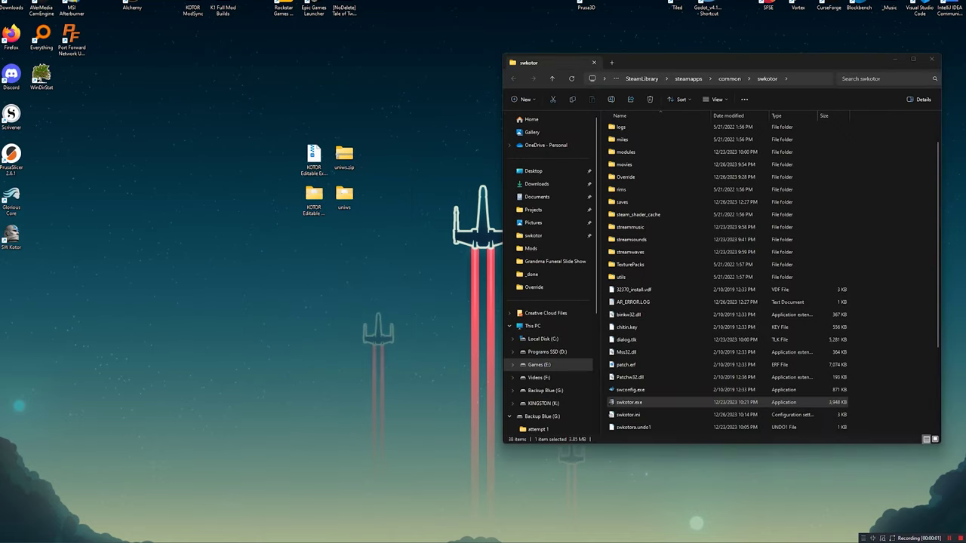
Replace swkotor.exe in the swkotor game folder with the copy from the KOTOR Editable Executable folder
{"action": "double_click", "coordinate": [314, 195]}
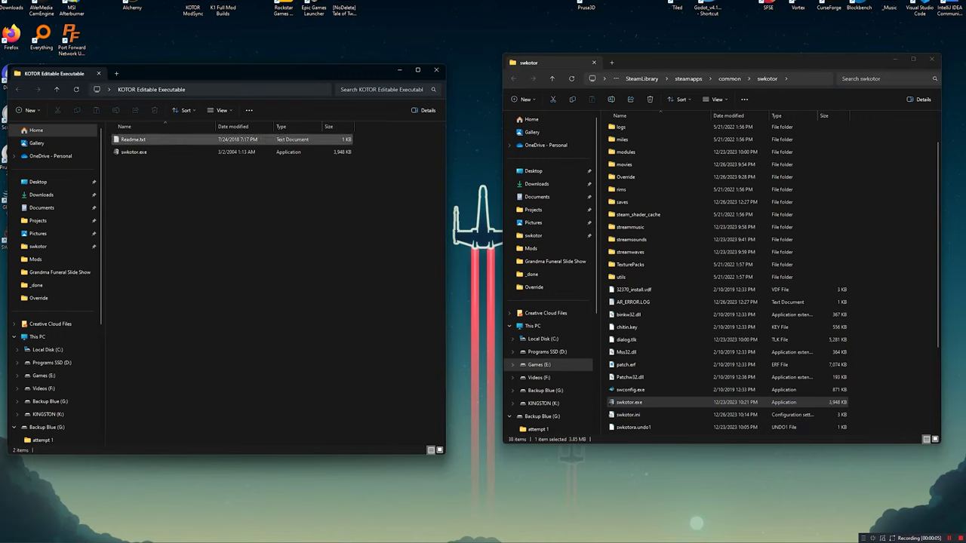
{"action": "mouse_move", "coordinate": [134, 152]}
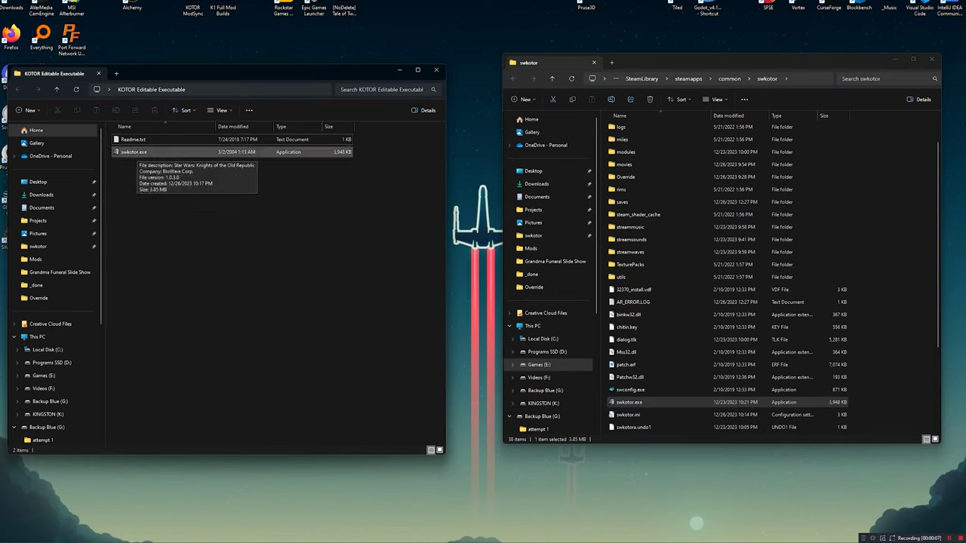
{"action": "left_click", "coordinate": [134, 153]}
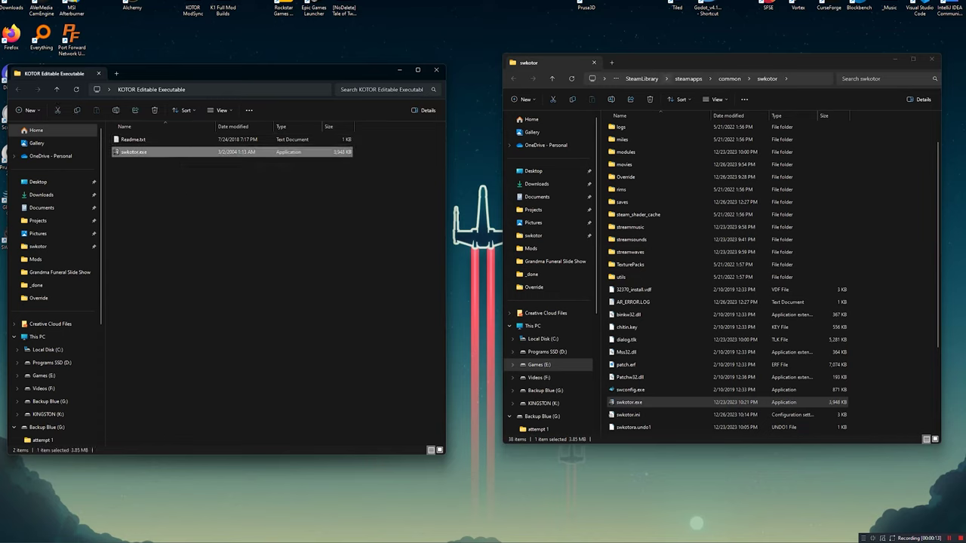
{"action": "left_click_drag", "start_coordinate": [134, 152], "coordinate": [888, 183]}
{"action": "left_click", "coordinate": [462, 201]}
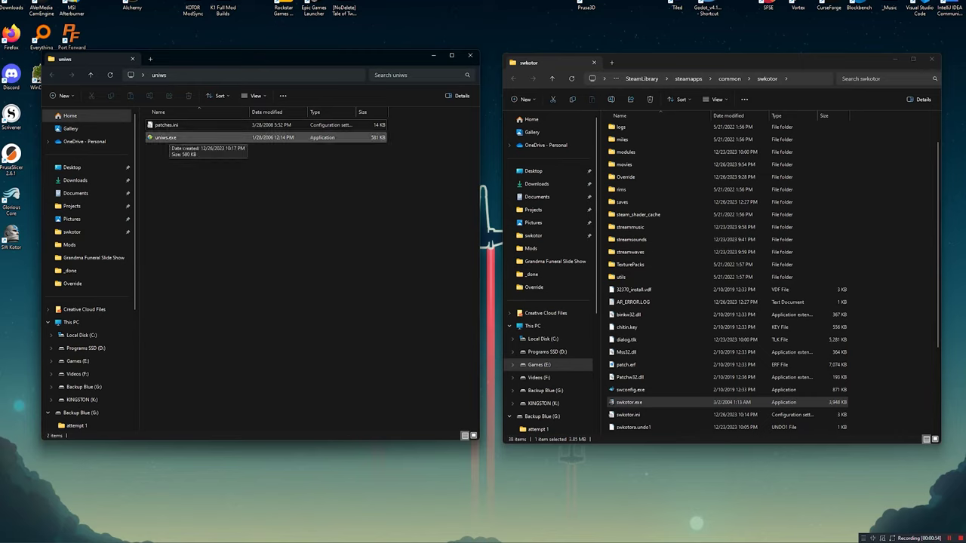
Launch uniws.exe and choose Star Wars: KOTOR (1024x768 interface) as the game to patch
{"action": "double_click", "coordinate": [166, 137]}
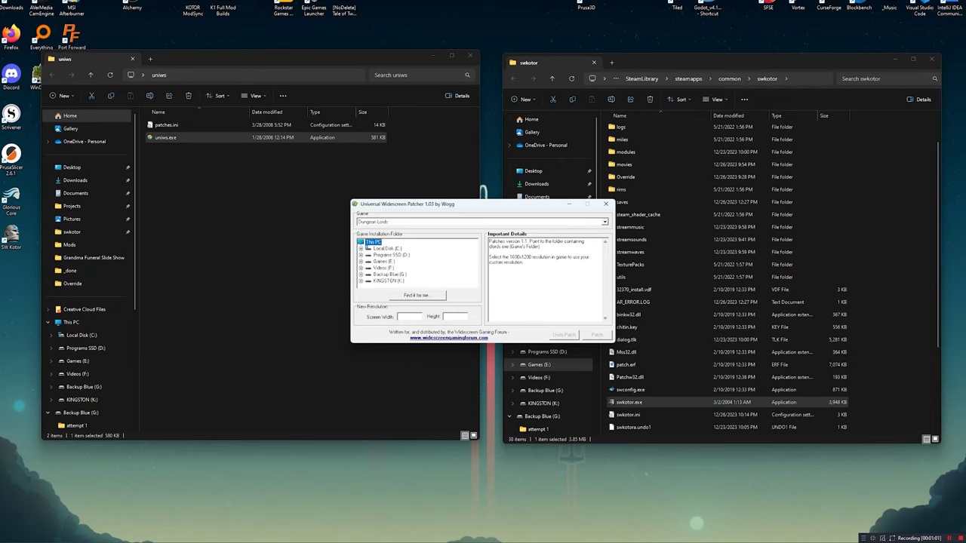
{"action": "left_click", "coordinate": [604, 222]}
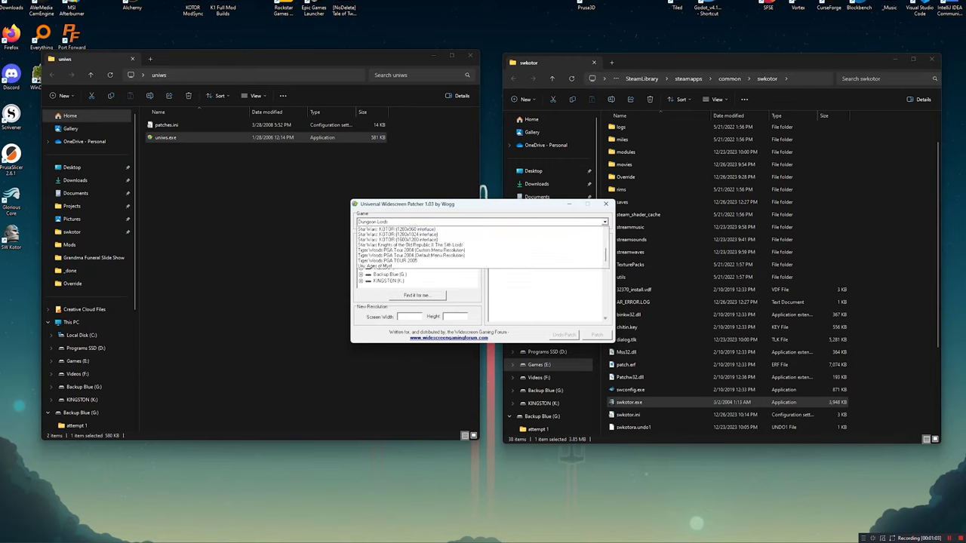
{"action": "scroll", "coordinate": [480, 249], "scroll_direction": "up", "scroll_amount": 3}
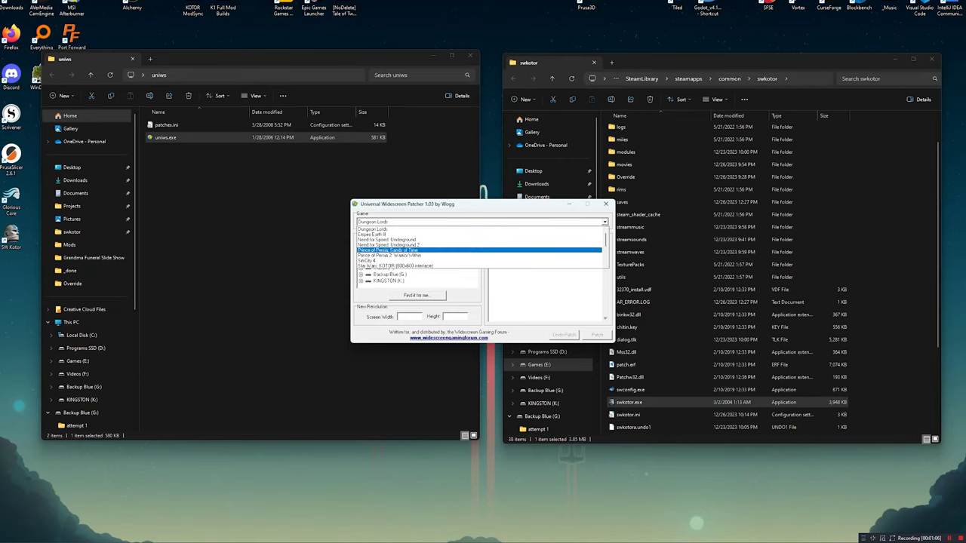
{"action": "scroll", "coordinate": [480, 249], "scroll_direction": "down", "scroll_amount": 3}
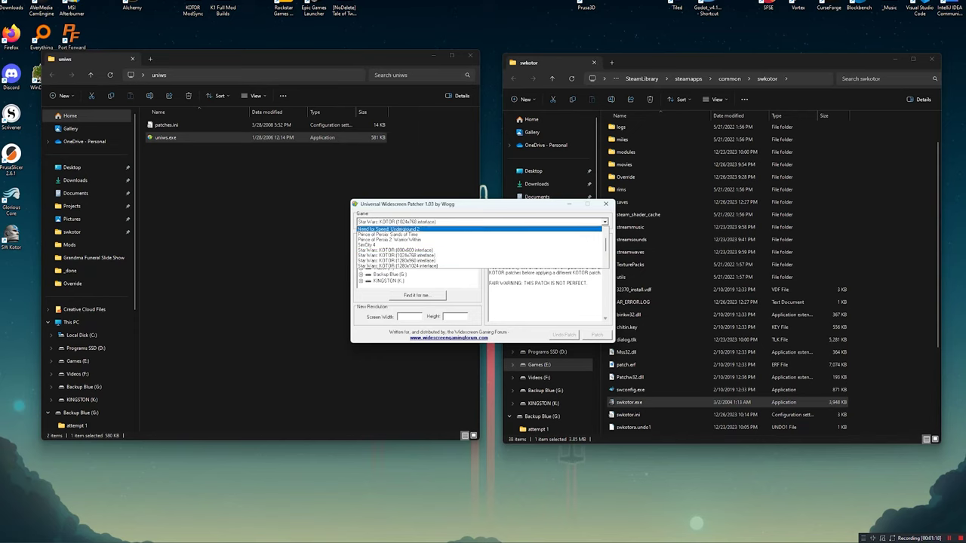
{"action": "key", "text": "Return"}
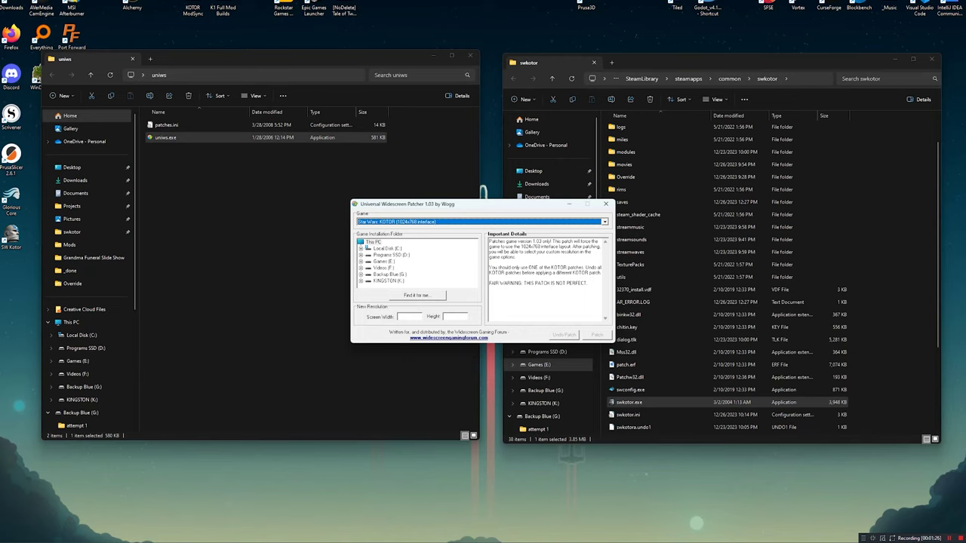
Target the swkotor installation folder, set the new resolution to 2560 wide by 1440 high, and apply the patch
{"action": "key", "text": "Tab"}
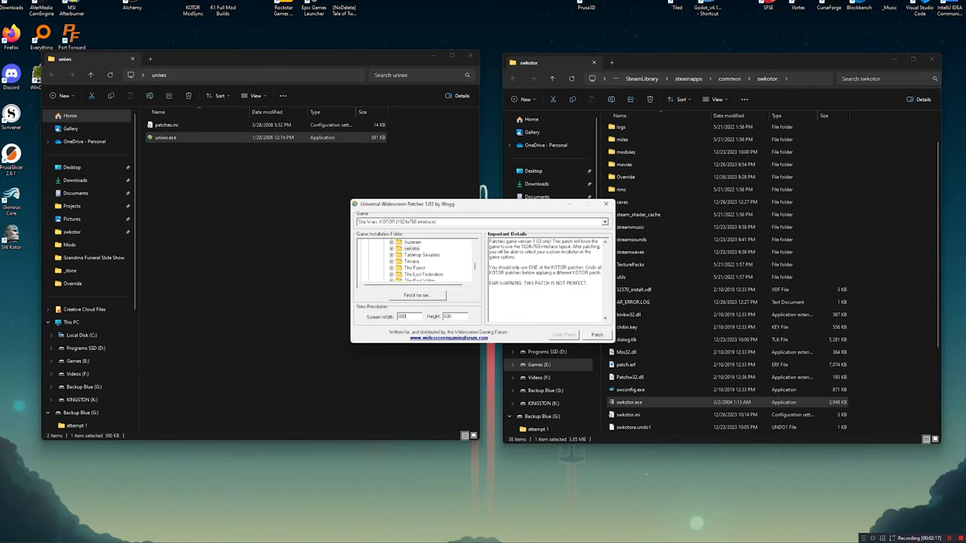
{"action": "double_click", "coordinate": [402, 317]}
{"action": "type", "text": "2560"}
{"action": "key", "text": "Tab"}
{"action": "type", "text": "1440"}
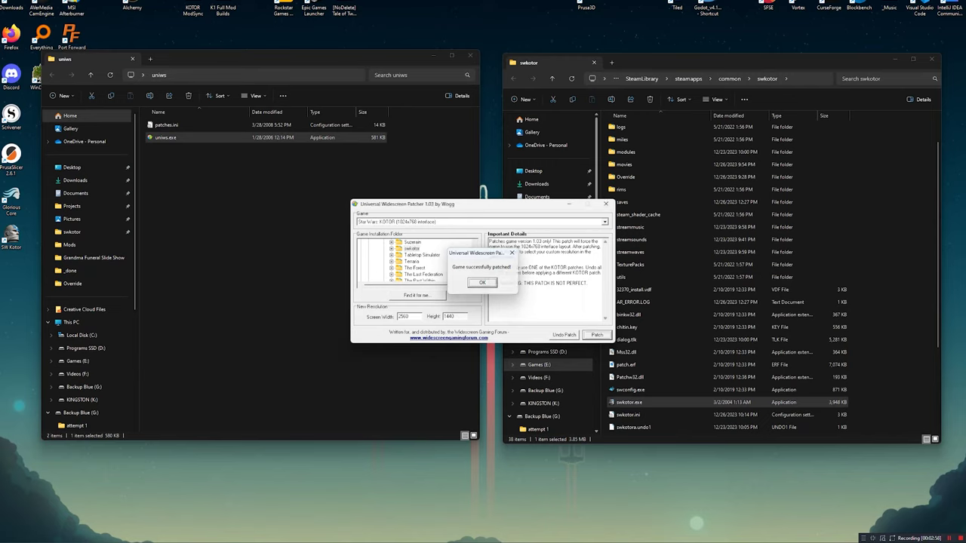
Dismiss the patch confirmation message and close Universal Widescreen Patcher
{"action": "left_click", "coordinate": [482, 283]}
{"action": "left_click", "coordinate": [605, 204]}
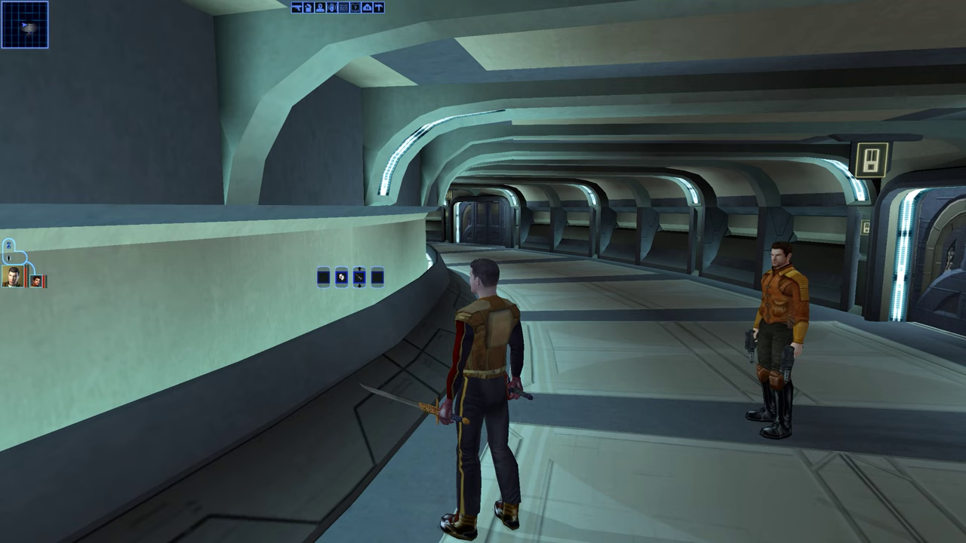
Run the character along the corridor in the game to check the display after patching
{"action": "key", "text": "w"}
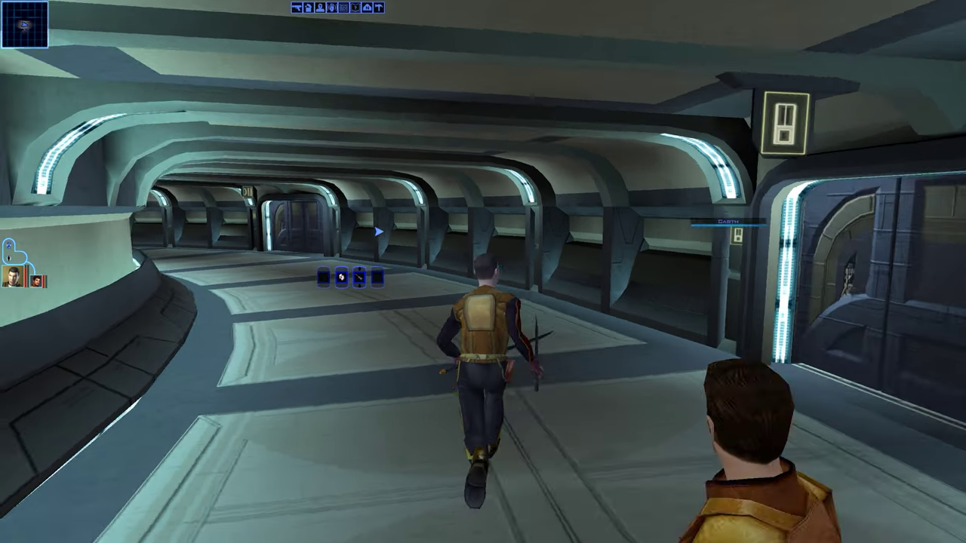
{"action": "key", "text": "a"}
{"action": "key", "text": "a"}
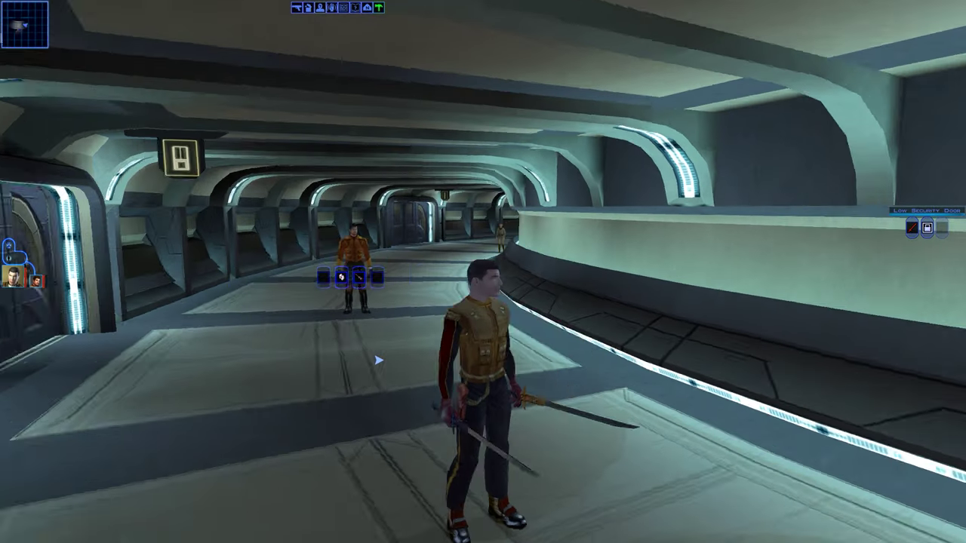
{"action": "key", "text": "w"}
Open the game's graphics options and inspect the screen resolution settings
{"action": "key", "text": "Escape"}
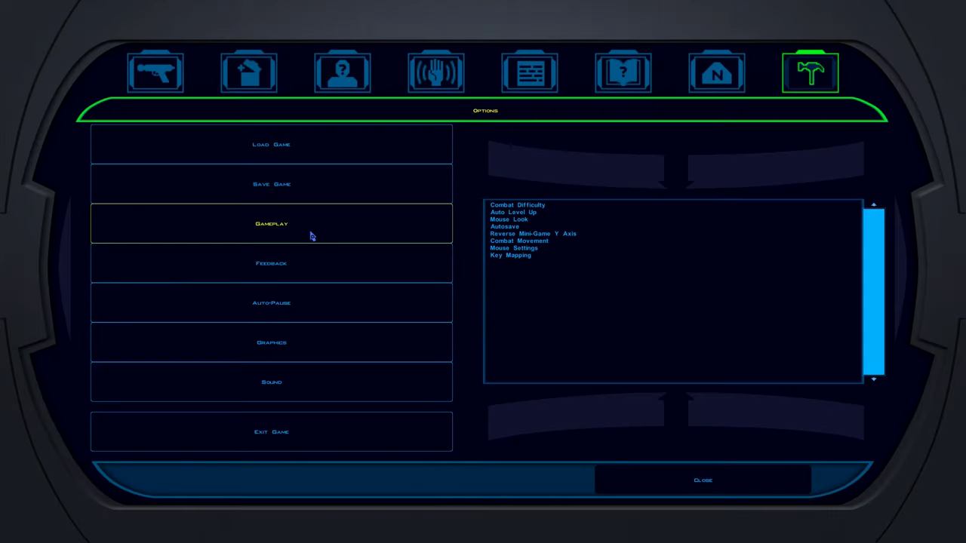
{"action": "left_click", "coordinate": [304, 344]}
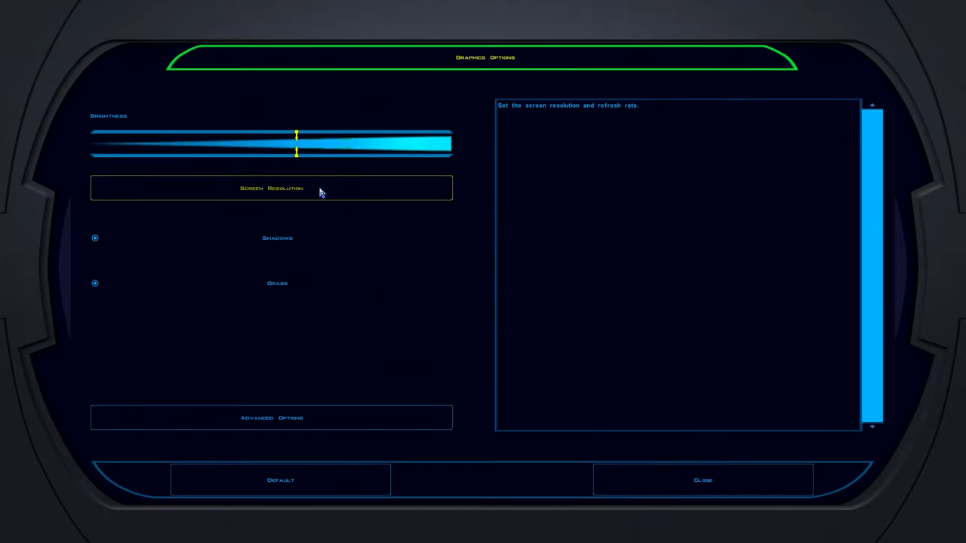
{"action": "left_click", "coordinate": [319, 190]}
{"action": "left_click", "coordinate": [363, 319]}
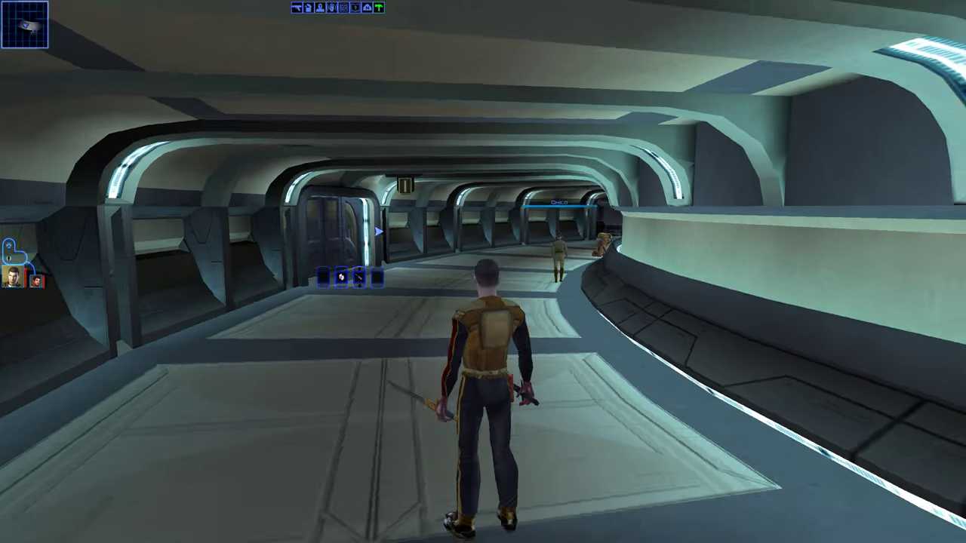
Turn the character and run through the corridor in both directions to examine the widescreen view
{"action": "key", "text": "d"}
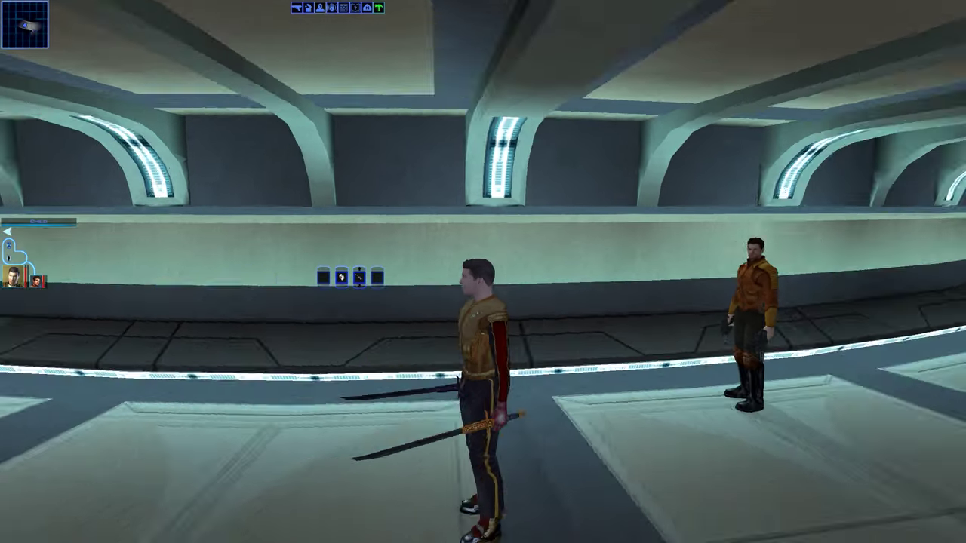
{"action": "key", "text": "w"}
{"action": "key", "text": "w"}
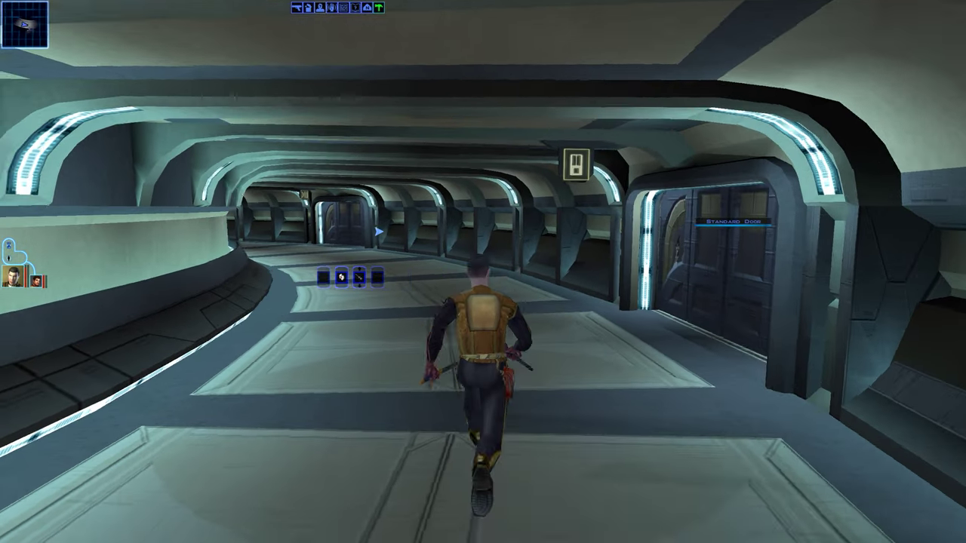
{"action": "key", "text": "s"}
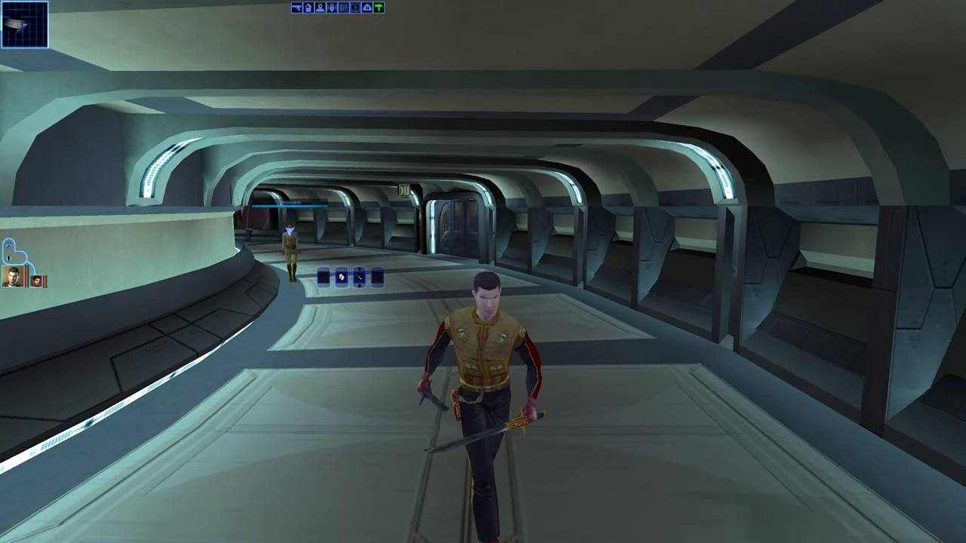
{"action": "key", "text": "w"}
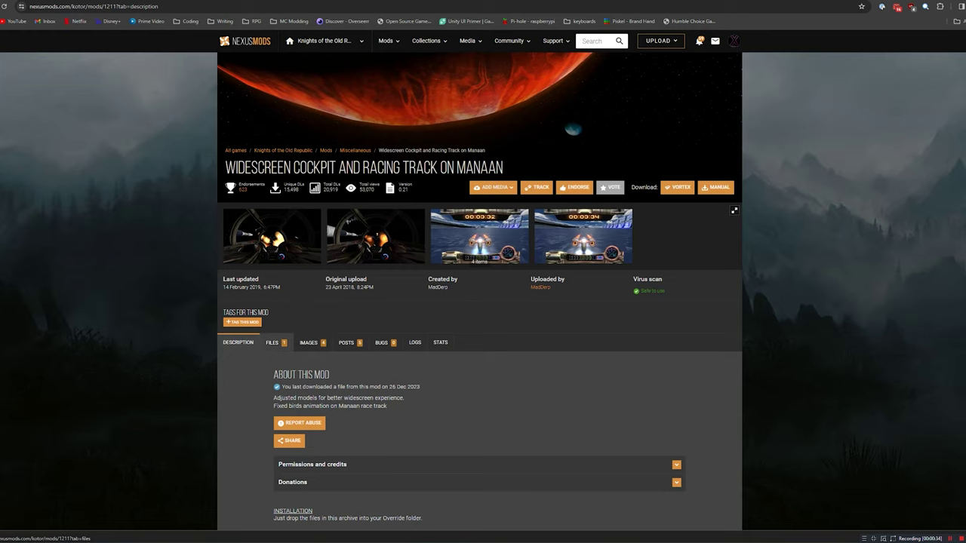
Open the file list of the Widescreen Cockpit and Racing Track on Manaan mod and review the HD UI Menu Pack page
{"action": "left_click", "coordinate": [273, 342]}
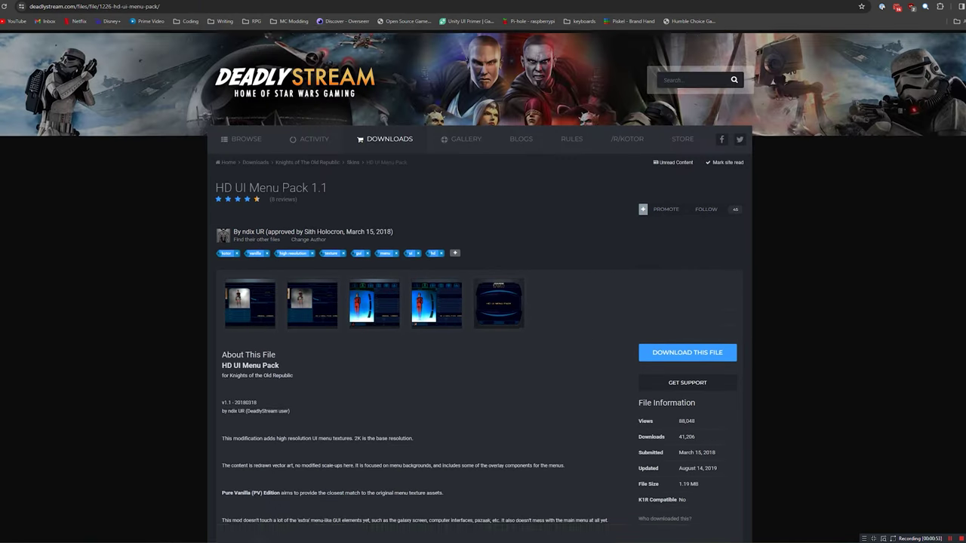
{"action": "scroll", "coordinate": [483, 287], "scroll_direction": "down", "scroll_amount": 2}
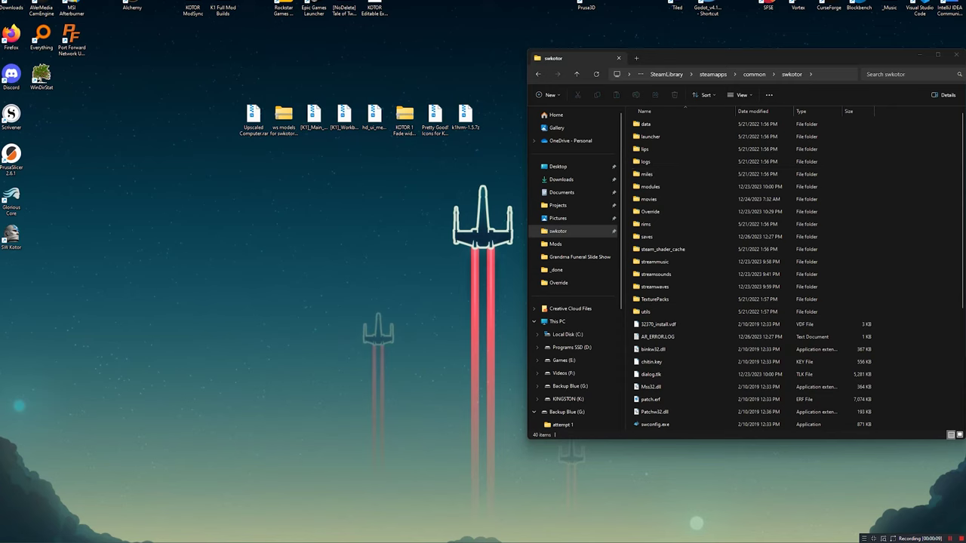
Extract all the downloaded mod archives on the desktop into their own separate folders with NanaZip
{"action": "left_click_drag", "start_coordinate": [238, 103], "coordinate": [489, 144]}
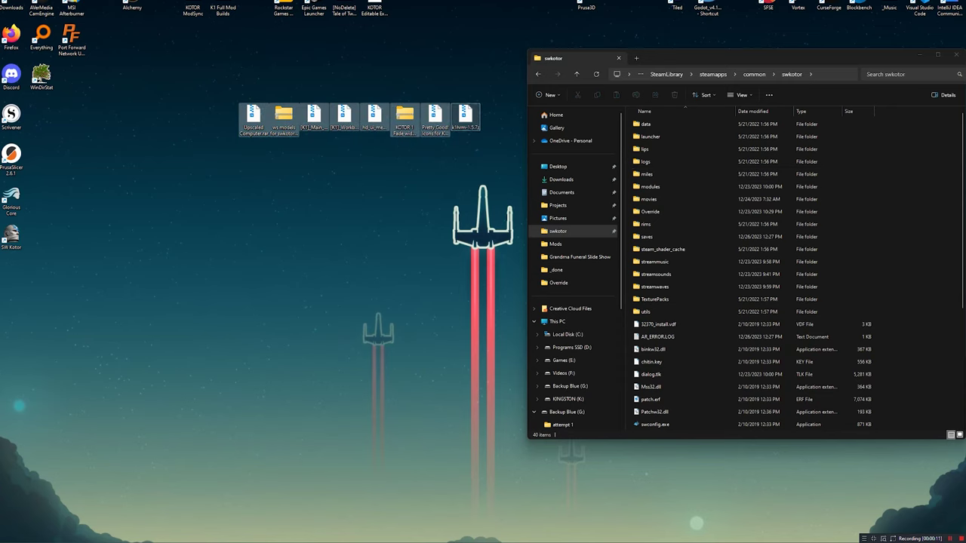
{"action": "left_click", "coordinate": [465, 117]}
{"action": "right_click", "coordinate": [465, 117]}
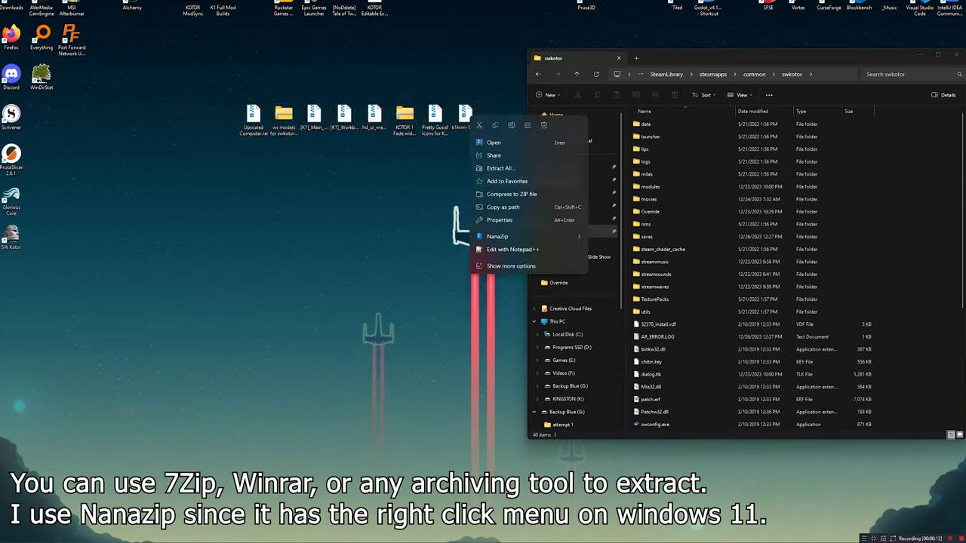
{"action": "mouse_move", "coordinate": [497, 236]}
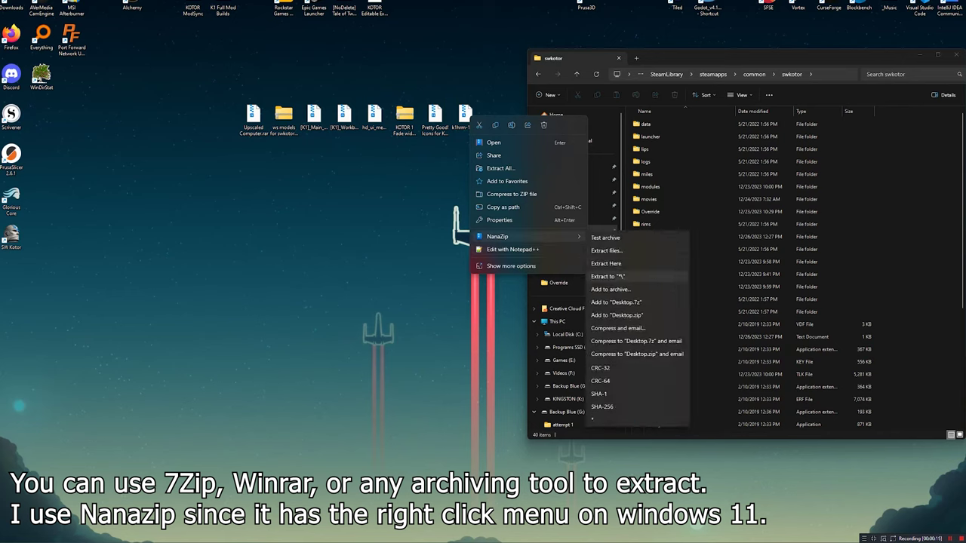
{"action": "left_click", "coordinate": [608, 276]}
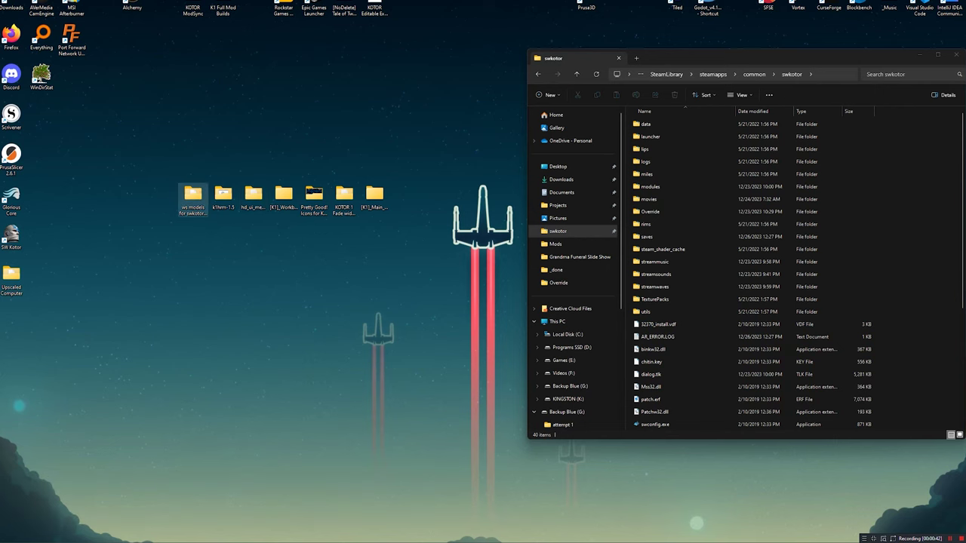
Copy all files from the ws models for swkotor folder into the swkotor Override folder, replacing the existing files
{"action": "double_click", "coordinate": [193, 197]}
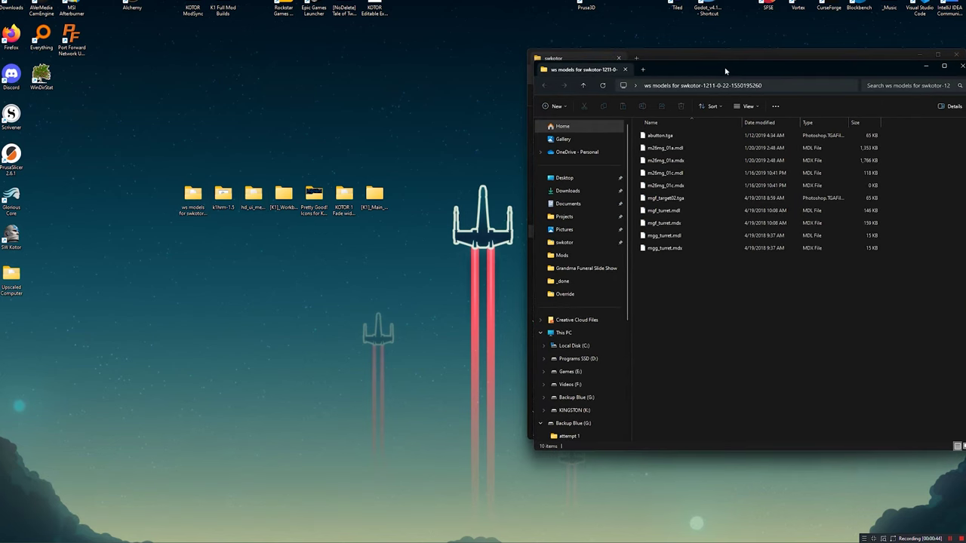
{"action": "left_click_drag", "start_coordinate": [727, 71], "coordinate": [225, 71]}
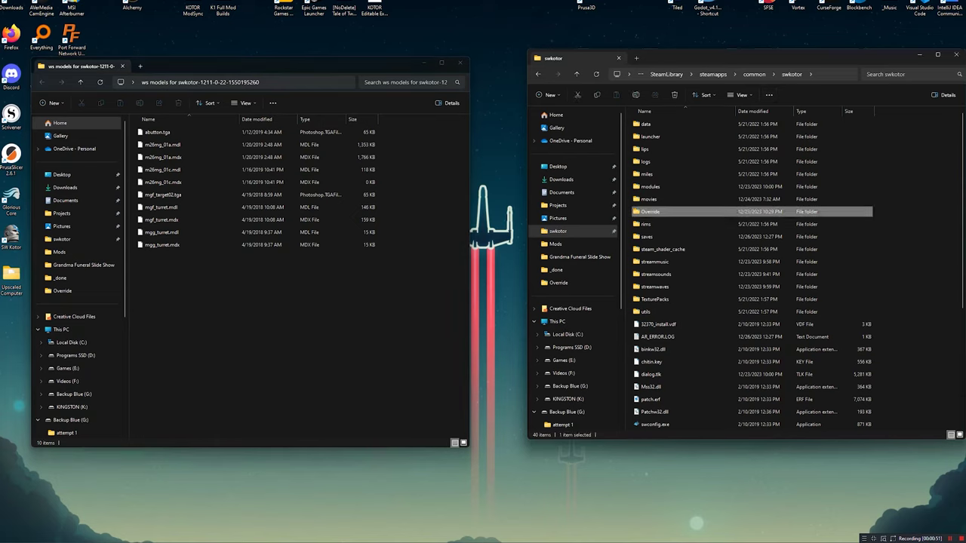
{"action": "double_click", "coordinate": [651, 212]}
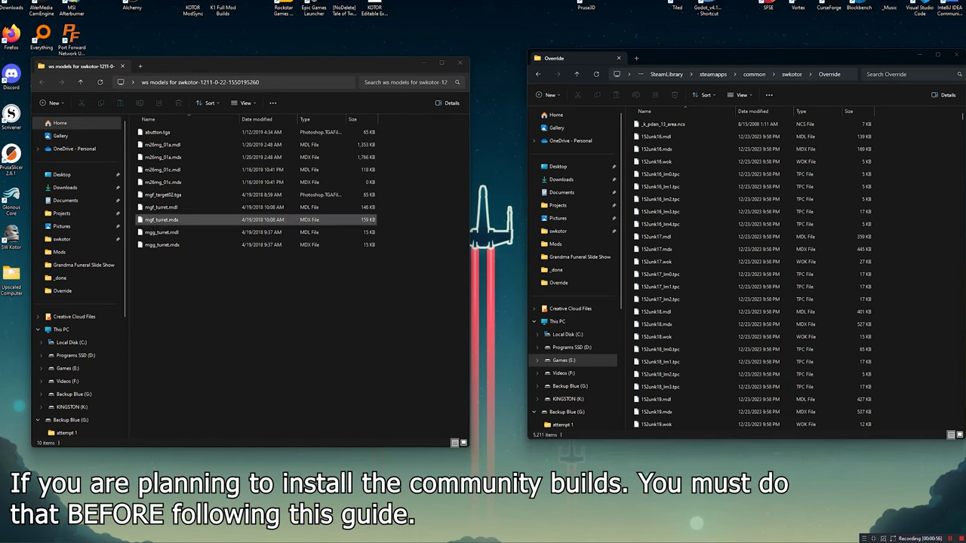
{"action": "left_click", "coordinate": [162, 219]}
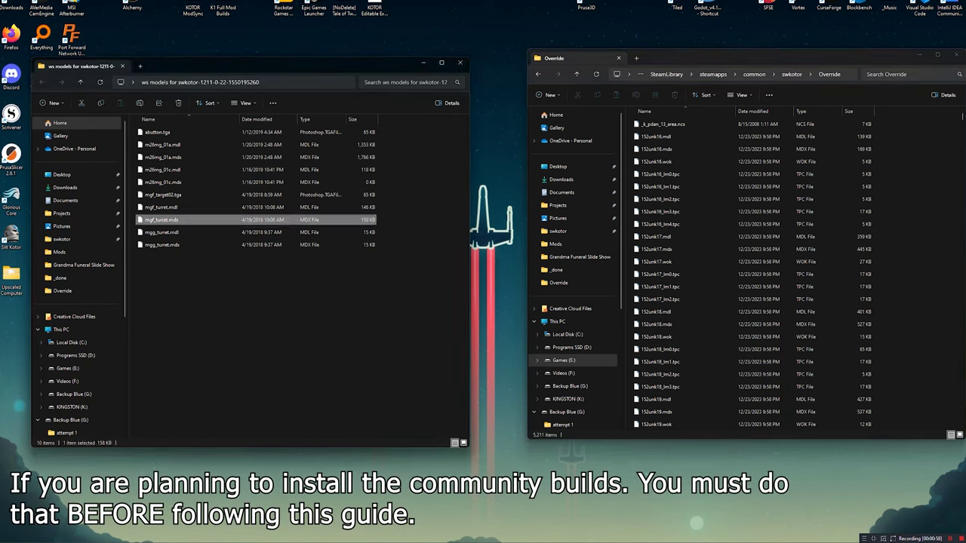
{"action": "key", "text": "ctrl+a"}
{"action": "left_click_drag", "start_coordinate": [161, 219], "coordinate": [898, 219]}
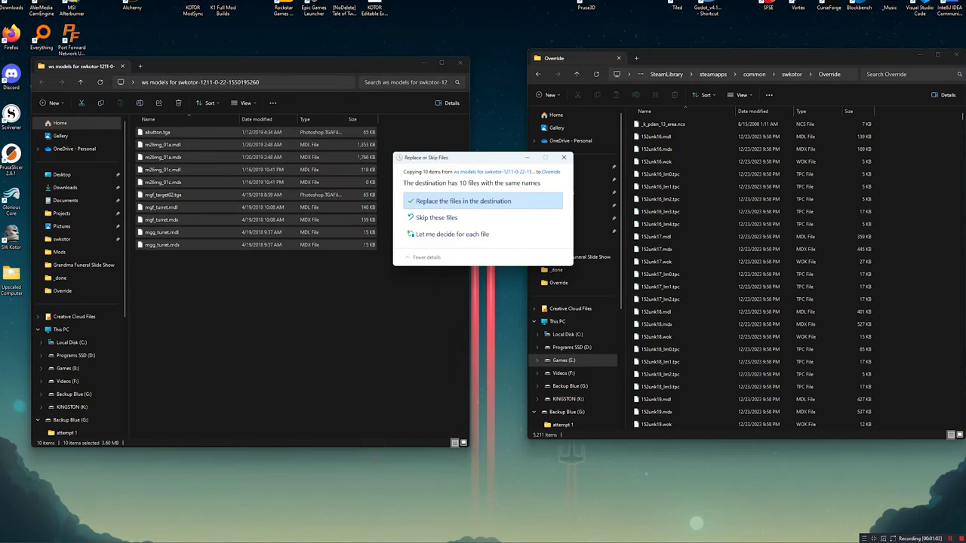
{"action": "left_click", "coordinate": [463, 201]}
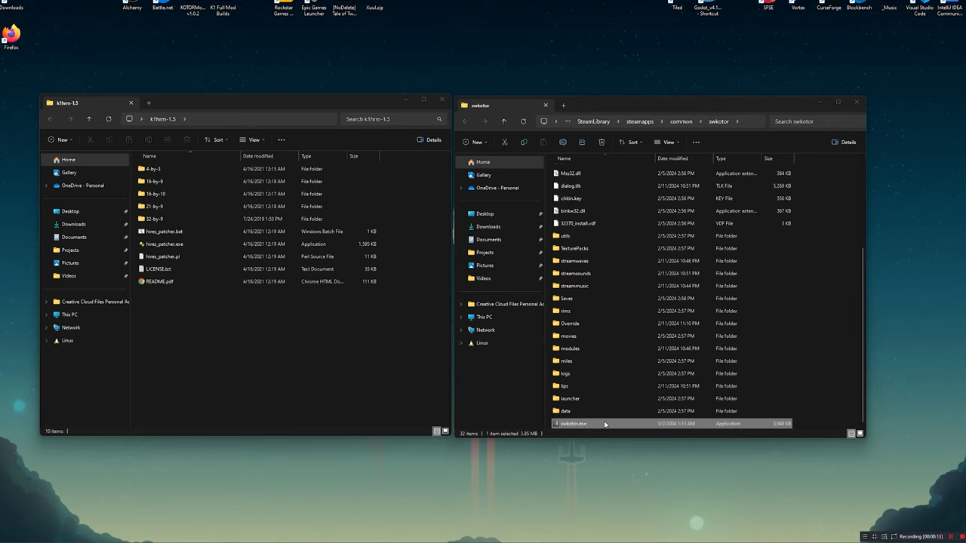
Move swkotor.exe from the game folder into the k1hrm-1.5 folder and run hires_patcher.bat there
{"action": "right_click", "coordinate": [281, 328]}
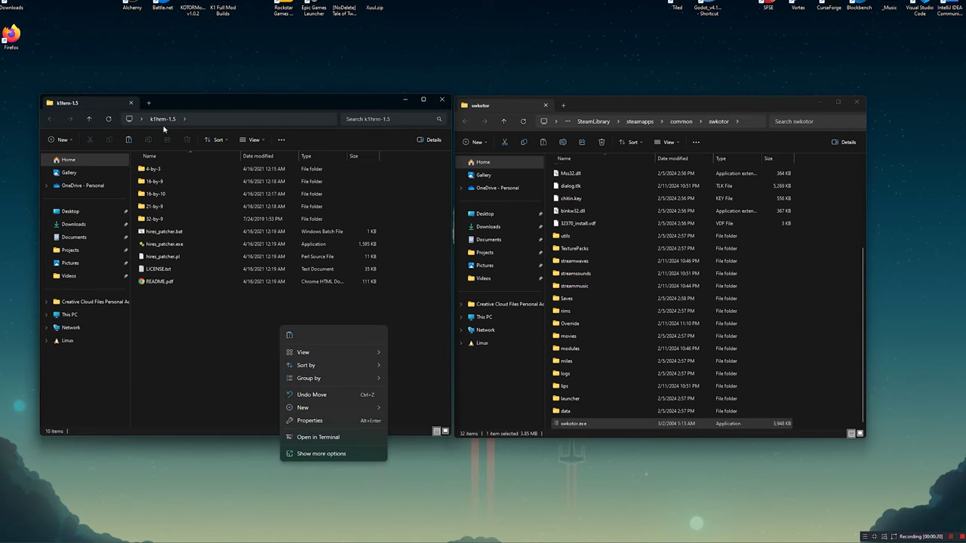
{"action": "left_click", "coordinate": [290, 335]}
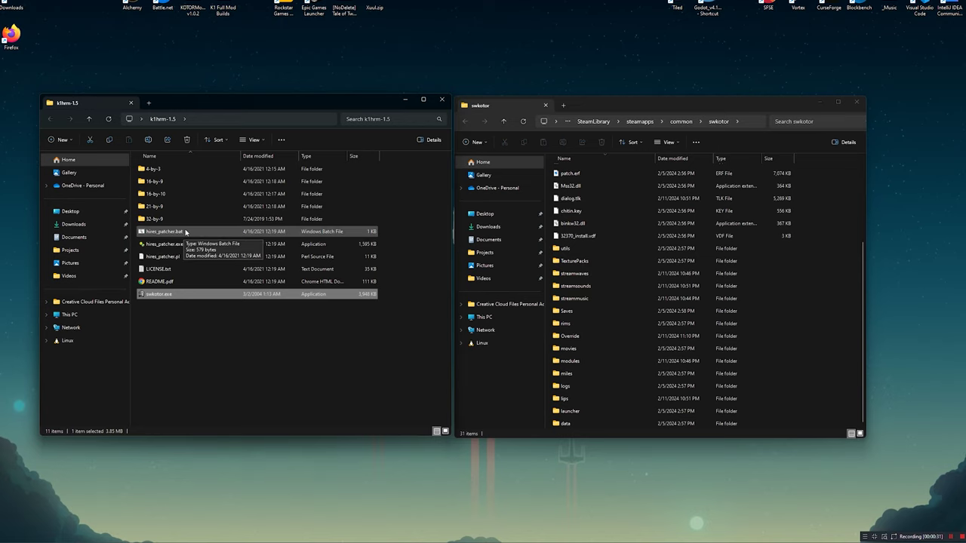
{"action": "double_click", "coordinate": [185, 232]}
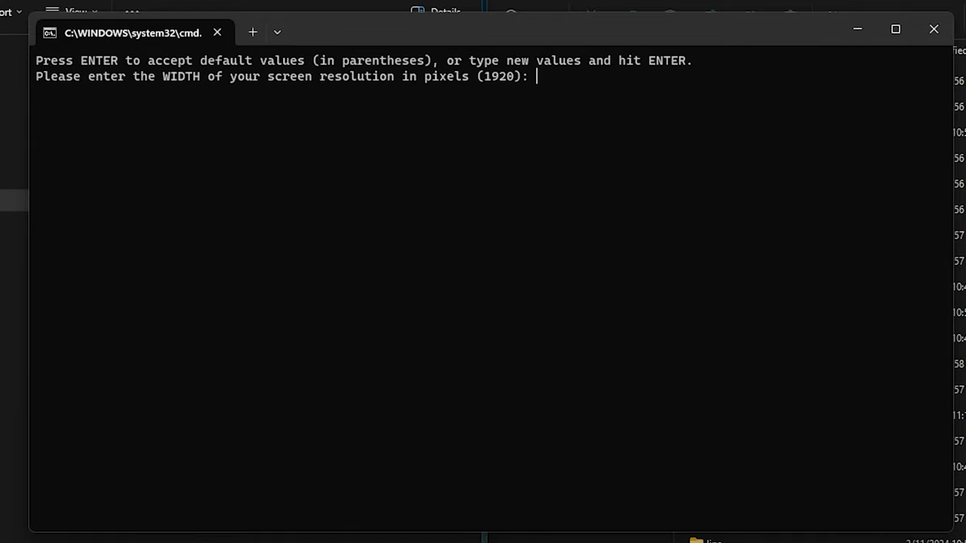
Patch swkotor.exe for a width of 2560 and a height of 1440 pixels, answering no to adjusting the dialog letterbox proportions
{"action": "type", "text": "2560"}
{"action": "key", "text": "Return"}
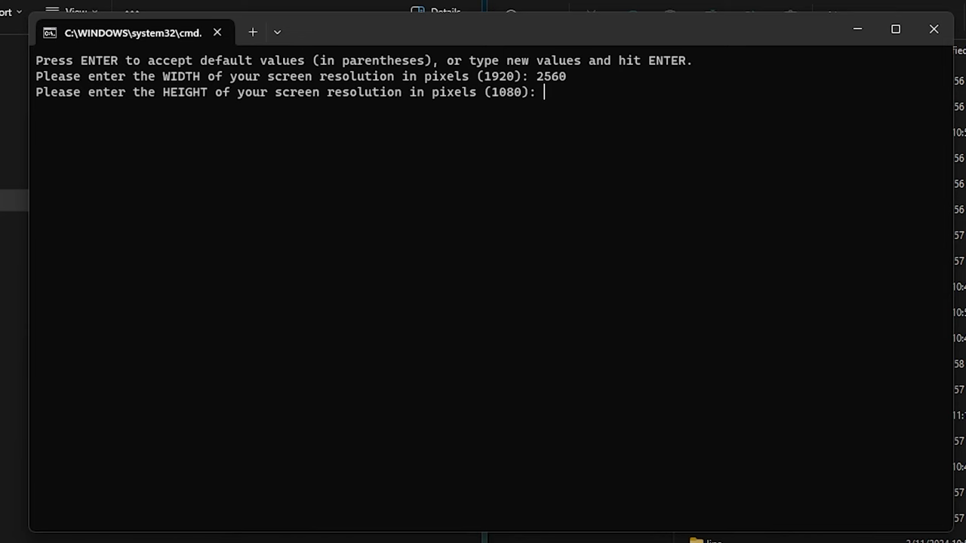
{"action": "type", "text": "1440"}
{"action": "key", "text": "Return"}
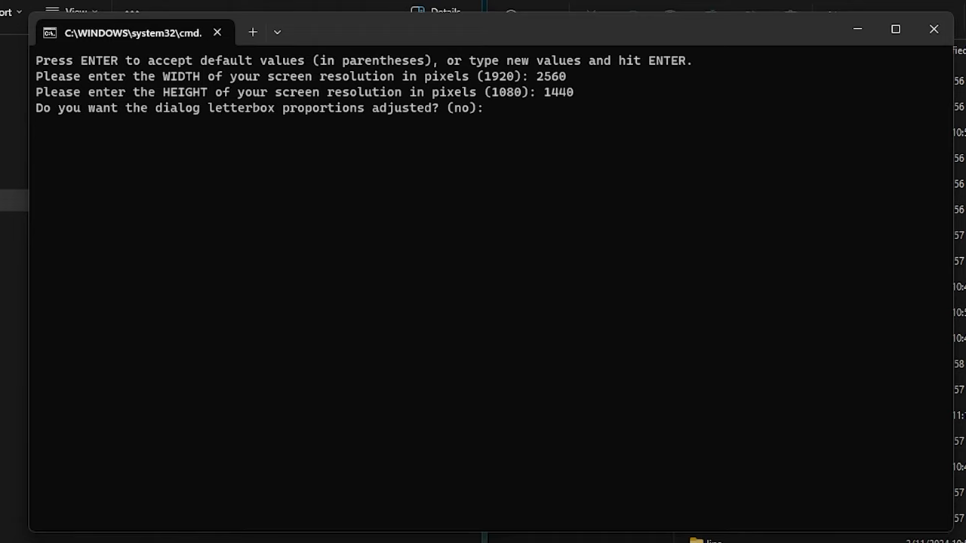
{"action": "type", "text": "no"}
{"action": "key", "text": "Return"}
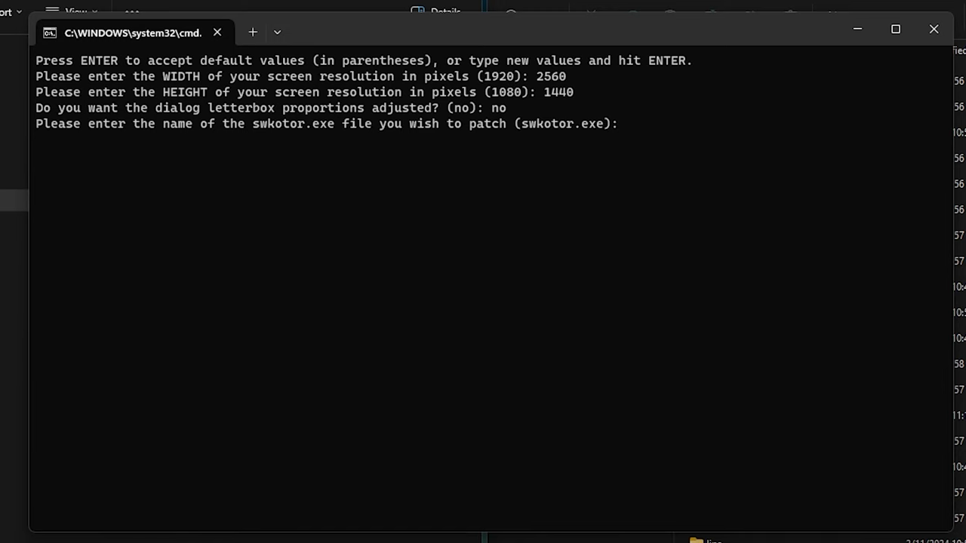
{"action": "type", "text": "swkotor.exe"}
{"action": "key", "text": "Return"}
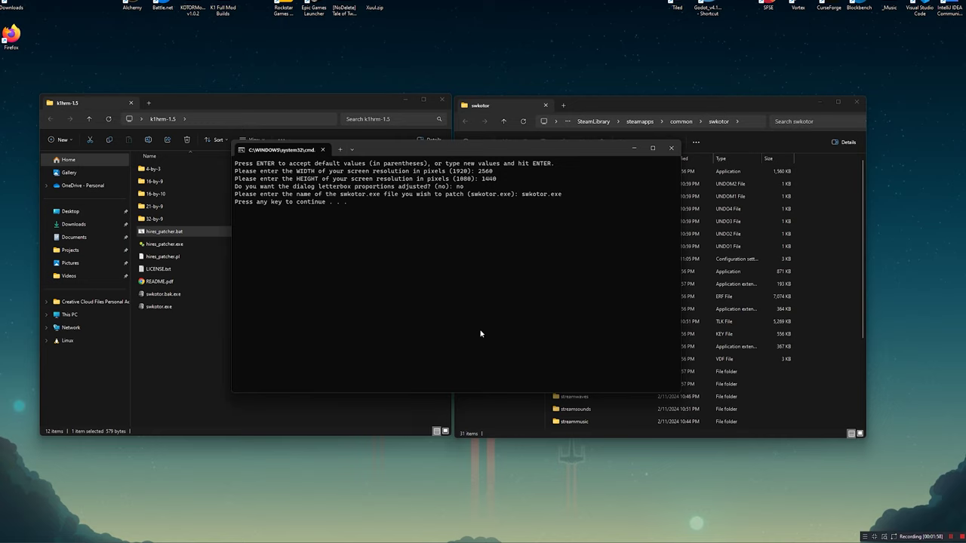
{"action": "key", "text": "Return"}
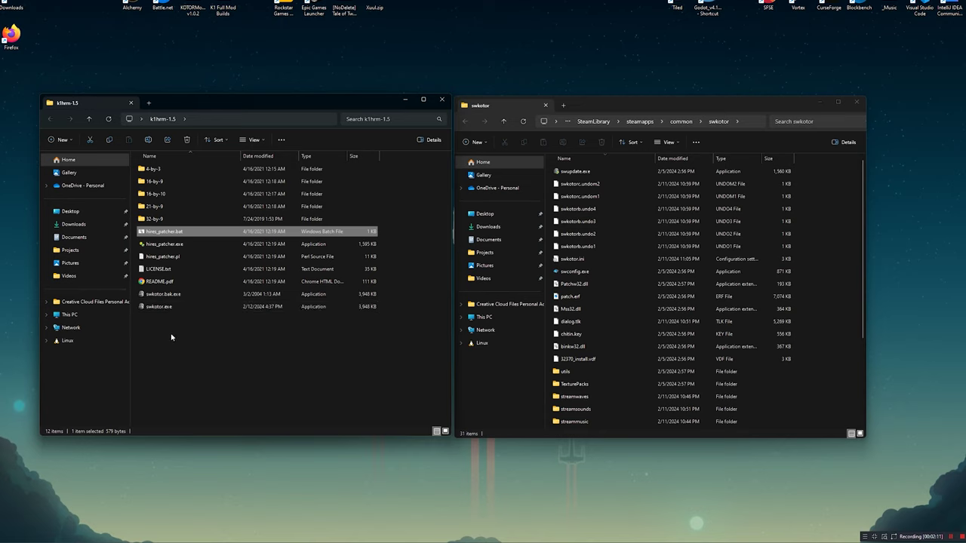
Move the patched swkotor.exe from the k1hrm-1.5 folder back into the swkotor game folder
{"action": "right_click", "coordinate": [339, 336]}
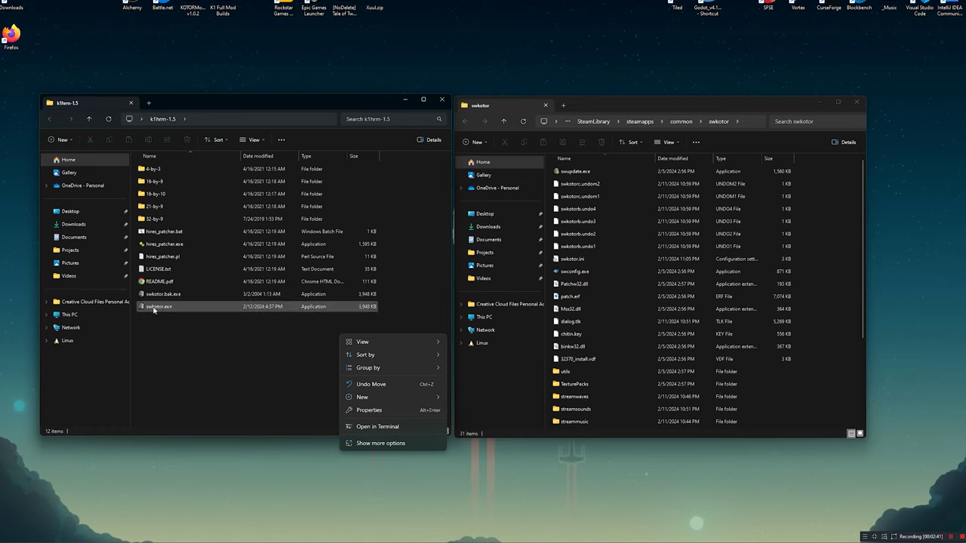
{"action": "mouse_move", "coordinate": [170, 306]}
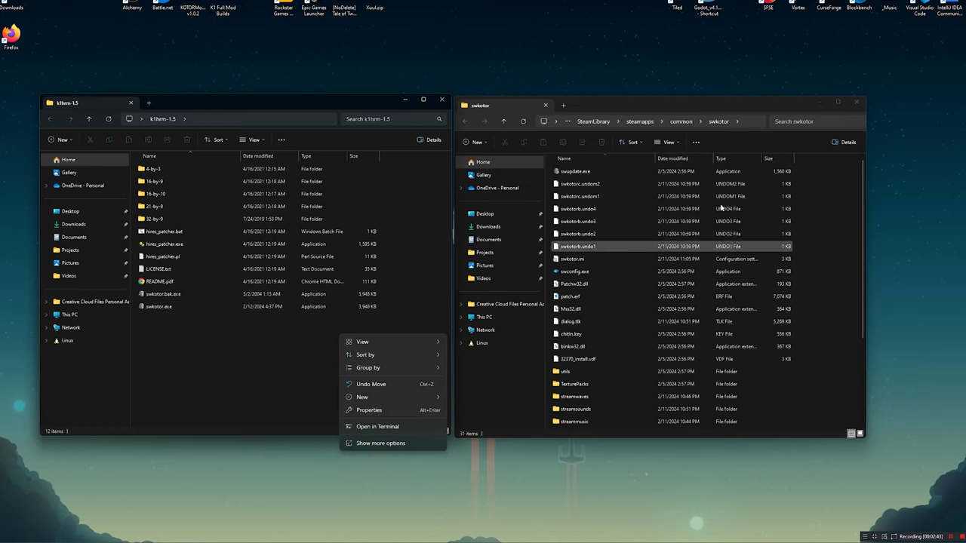
{"action": "right_click", "coordinate": [163, 306]}
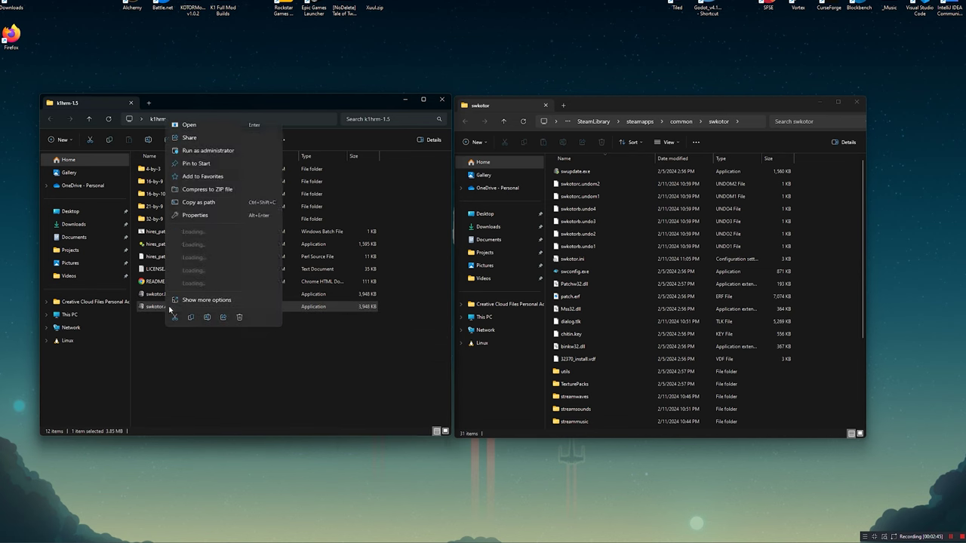
{"action": "left_click_drag", "start_coordinate": [151, 307], "coordinate": [830, 414]}
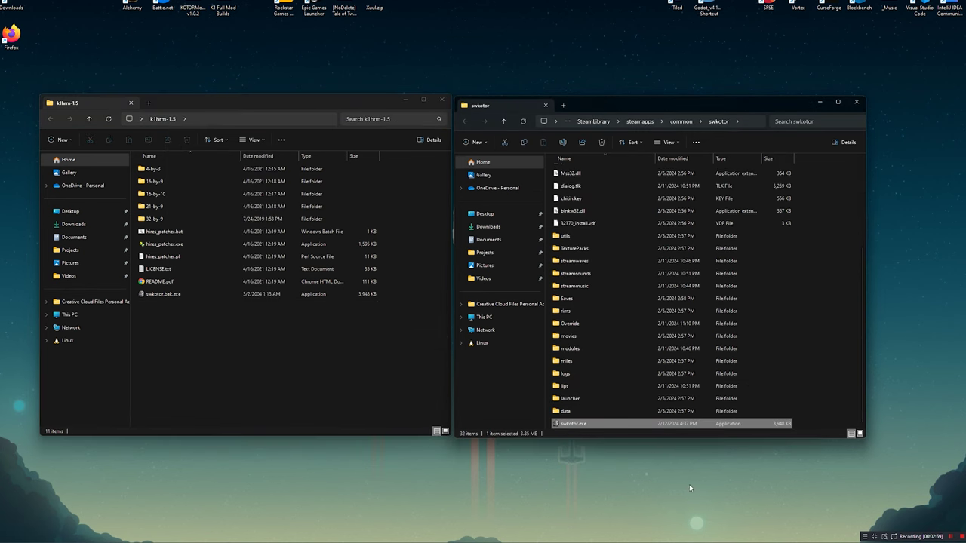
Copy all GUI files from the k1hrm-1.5 16-by-9 gui.2560x1440 folder into the swkotor Override folder
{"action": "double_click", "coordinate": [154, 184]}
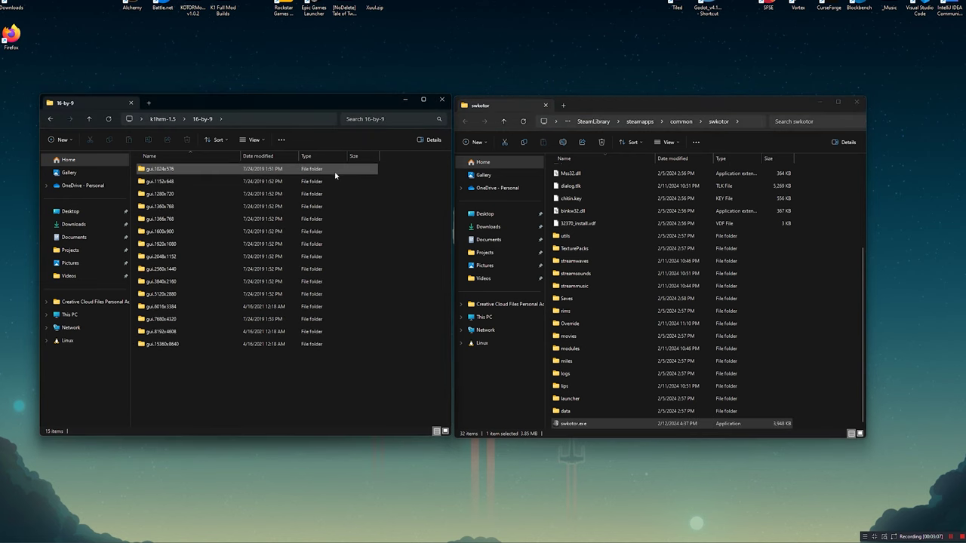
{"action": "double_click", "coordinate": [165, 272]}
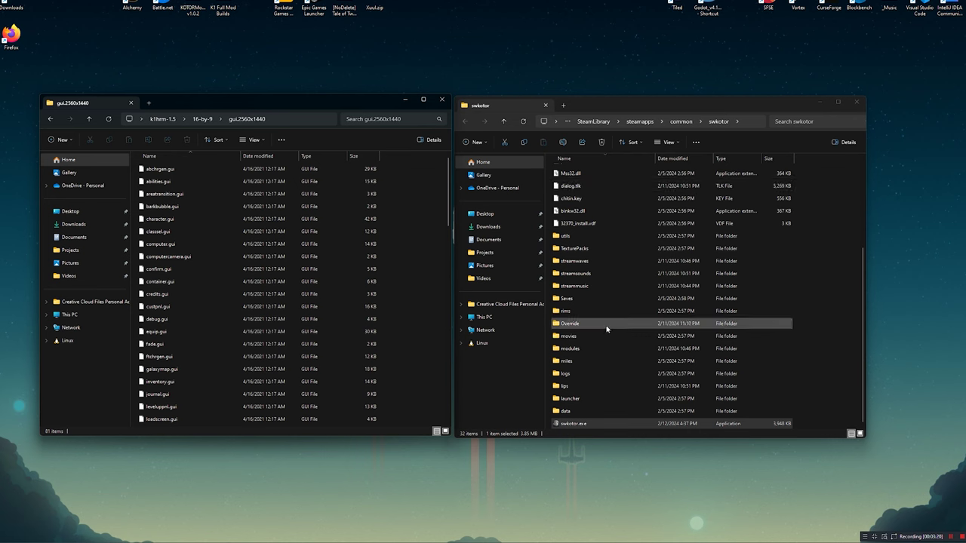
{"action": "double_click", "coordinate": [570, 323]}
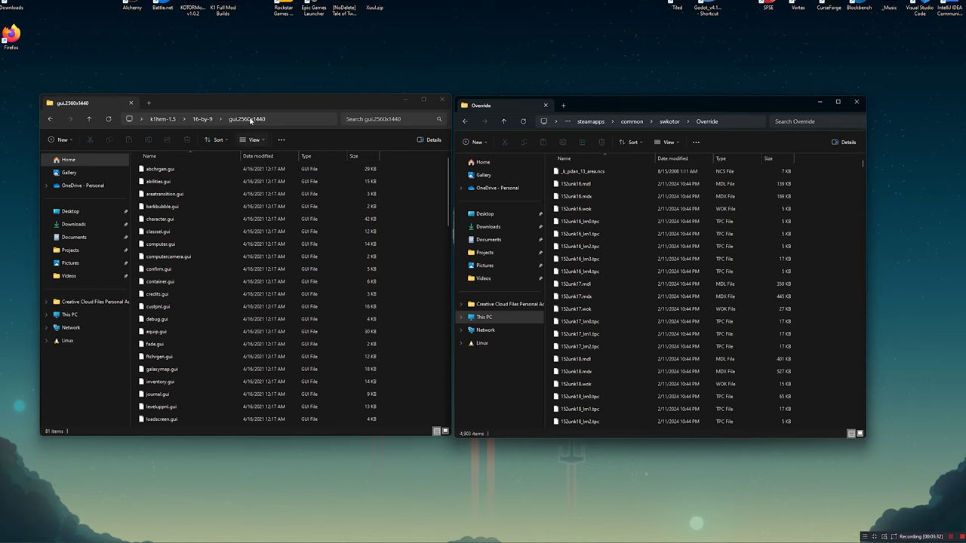
{"action": "left_click", "coordinate": [162, 194]}
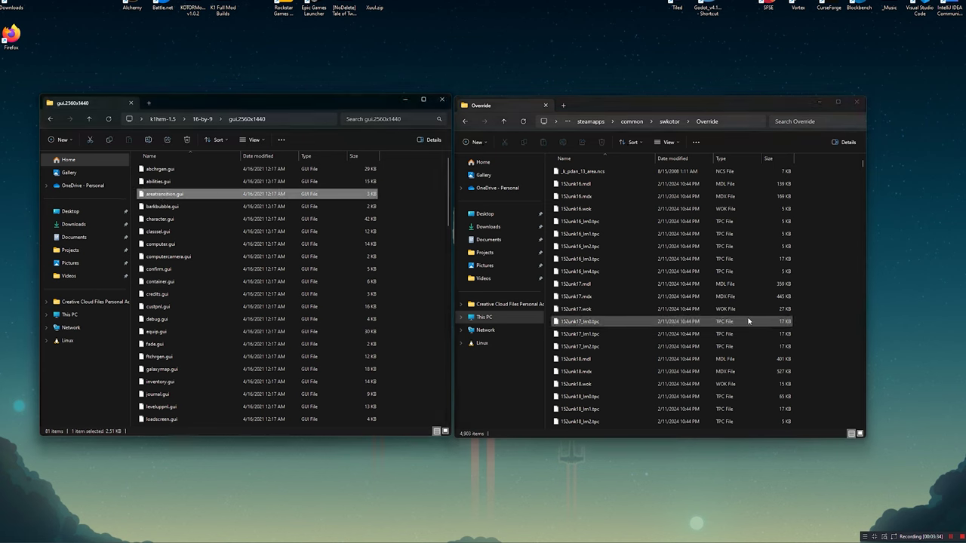
{"action": "key", "text": "ctrl+a"}
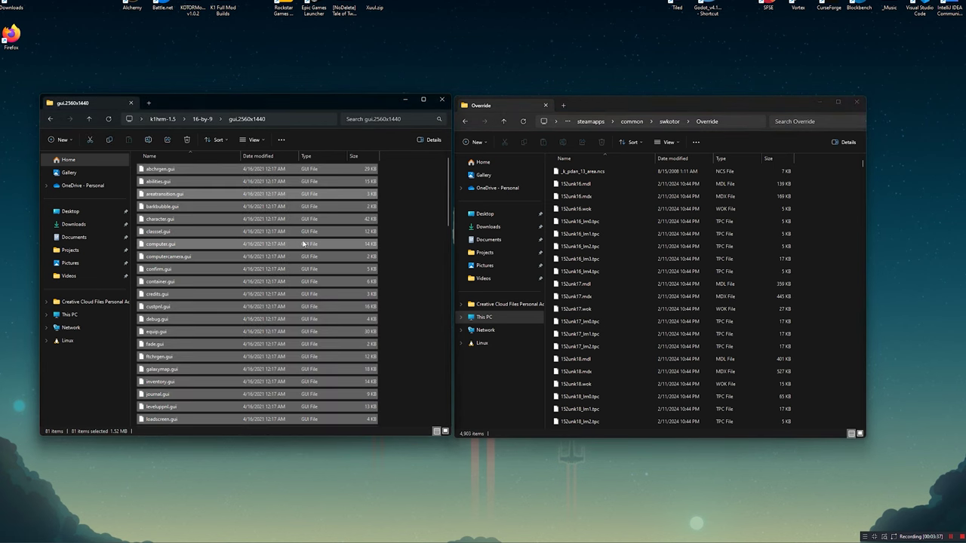
{"action": "left_click_drag", "start_coordinate": [303, 243], "coordinate": [778, 261]}
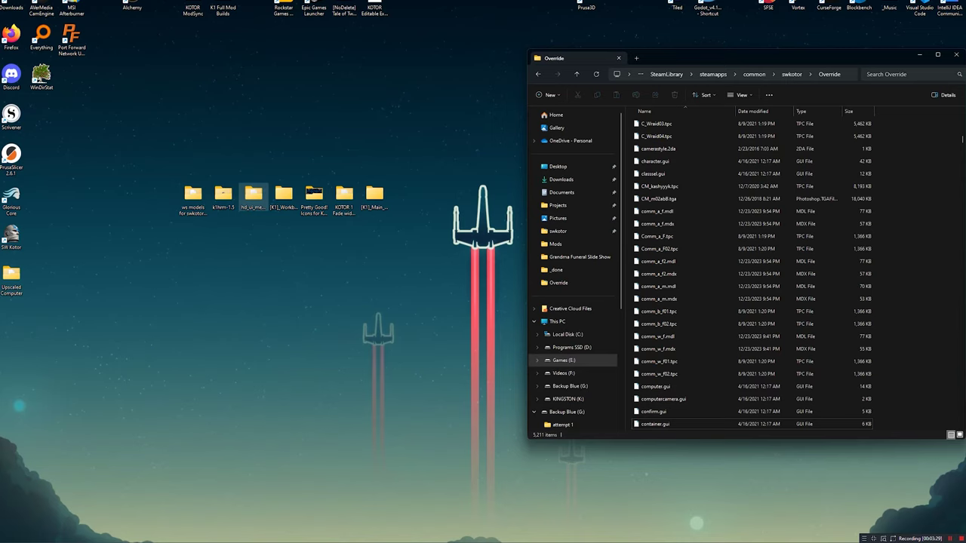
Copy all files from the Override folder of the hd_ui_menupack_PV mod into the swkotor Override folder
{"action": "double_click", "coordinate": [253, 195]}
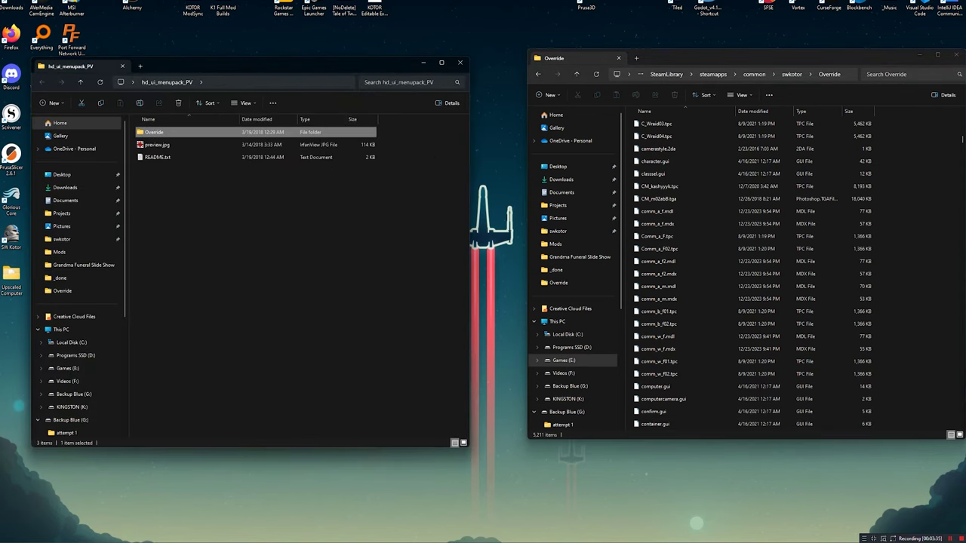
{"action": "double_click", "coordinate": [197, 133]}
{"action": "left_click", "coordinate": [197, 157]}
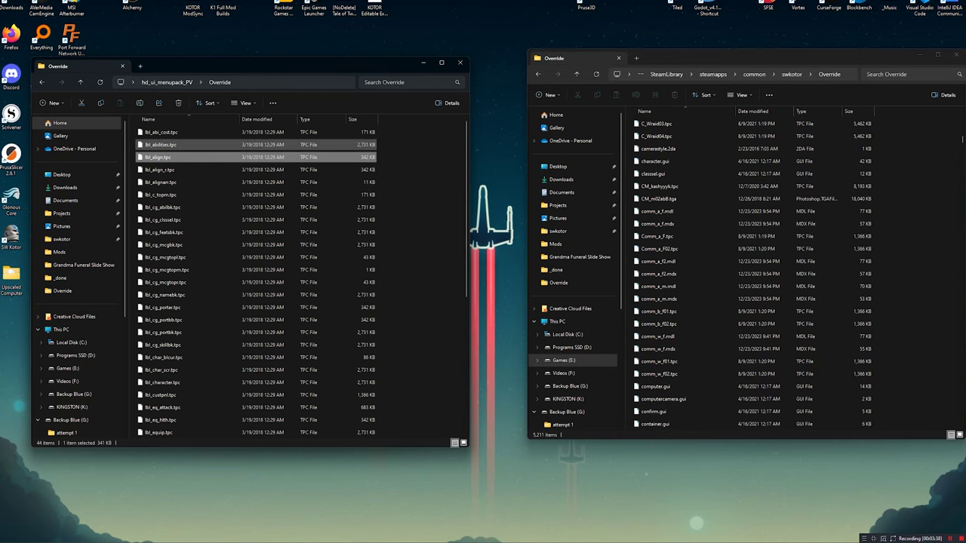
{"action": "key", "text": "ctrl+a"}
{"action": "left_click_drag", "start_coordinate": [213, 179], "coordinate": [915, 220]}
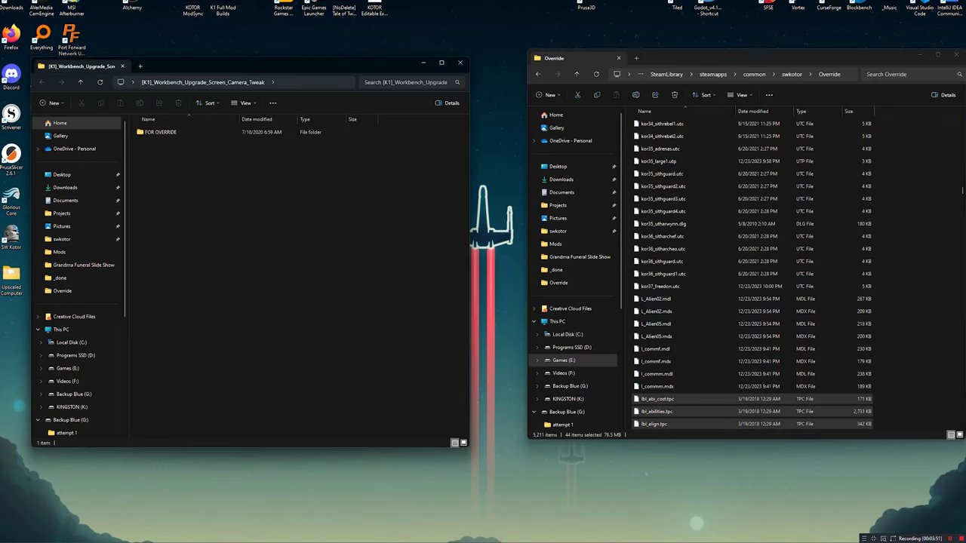
Copy the FOR OVERRIDE files of the Workbench Upgrade Screen Camera Tweak mod into the swkotor Override folder
{"action": "double_click", "coordinate": [160, 132]}
{"action": "left_click", "coordinate": [165, 144]}
{"action": "left_click_drag", "start_coordinate": [164, 138], "coordinate": [940, 222]}
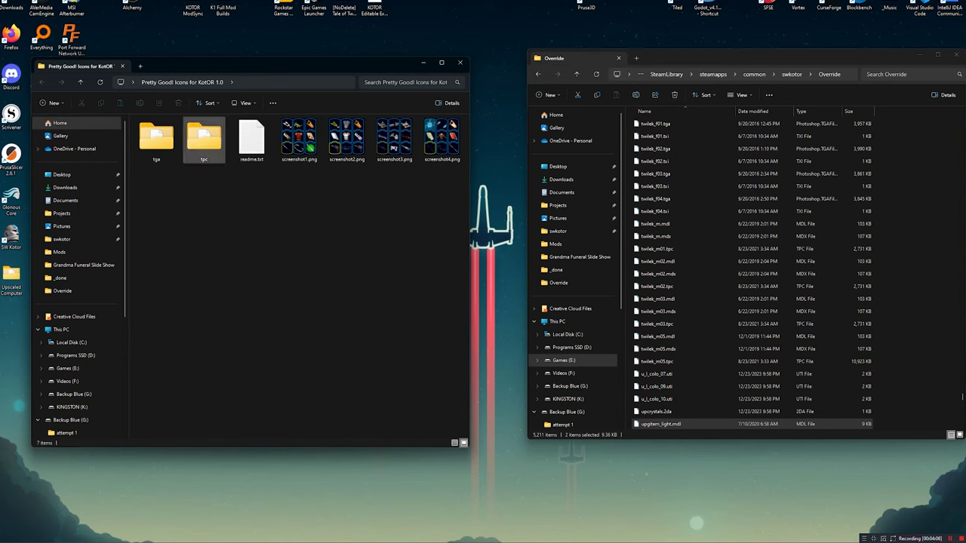
Copy all icon files from the tpc folder of Pretty Good! Icons for KotOR 1.0 into the swkotor Override folder
{"action": "double_click", "coordinate": [204, 138]}
{"action": "left_click", "coordinate": [163, 145]}
{"action": "key", "text": "ctrl+a"}
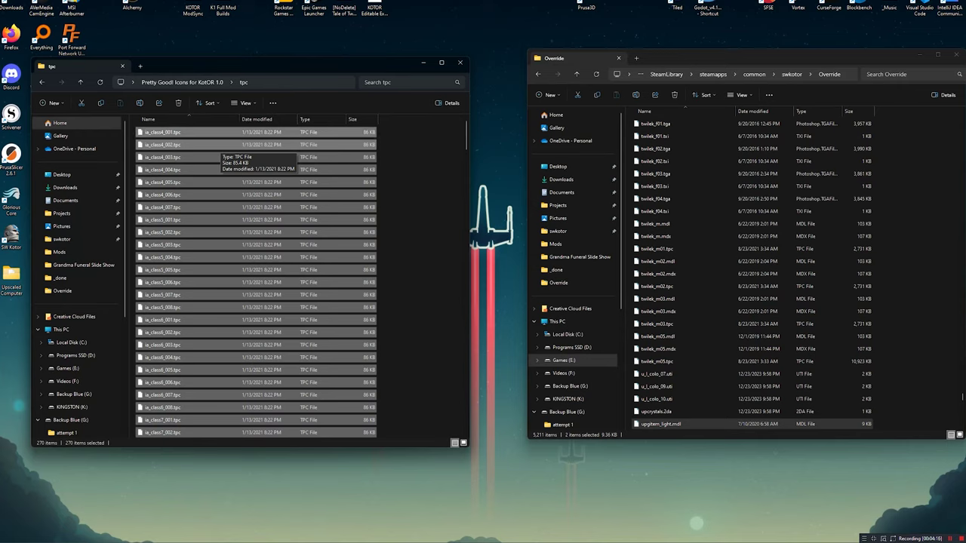
{"action": "left_click_drag", "start_coordinate": [226, 132], "coordinate": [876, 249]}
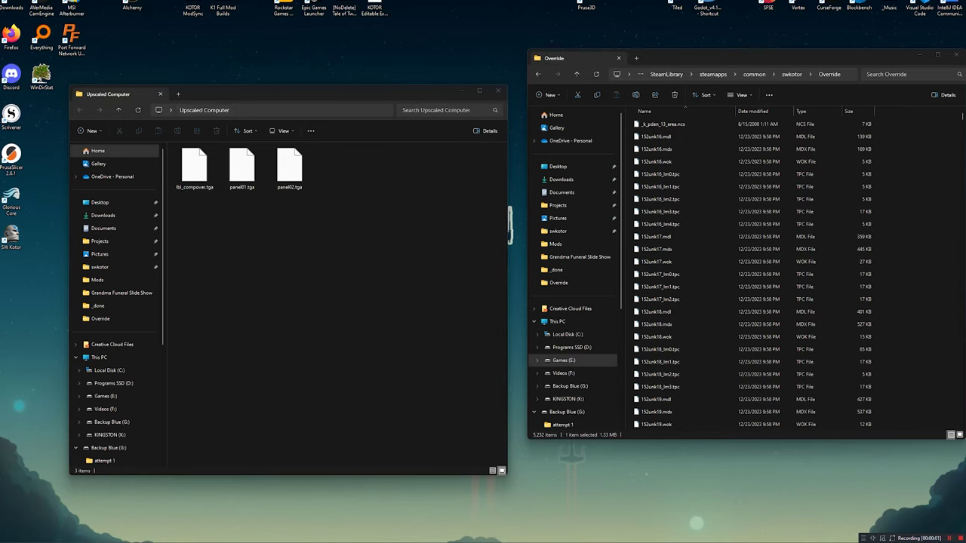
Copy the three Upscaled Computer textures and the 2560x1440 files of the KOTOR 1 Fade widescreen fix into the swkotor Override folder
{"action": "left_click_drag", "start_coordinate": [364, 236], "coordinate": [175, 147]}
{"action": "left_click_drag", "start_coordinate": [289, 168], "coordinate": [933, 234]}
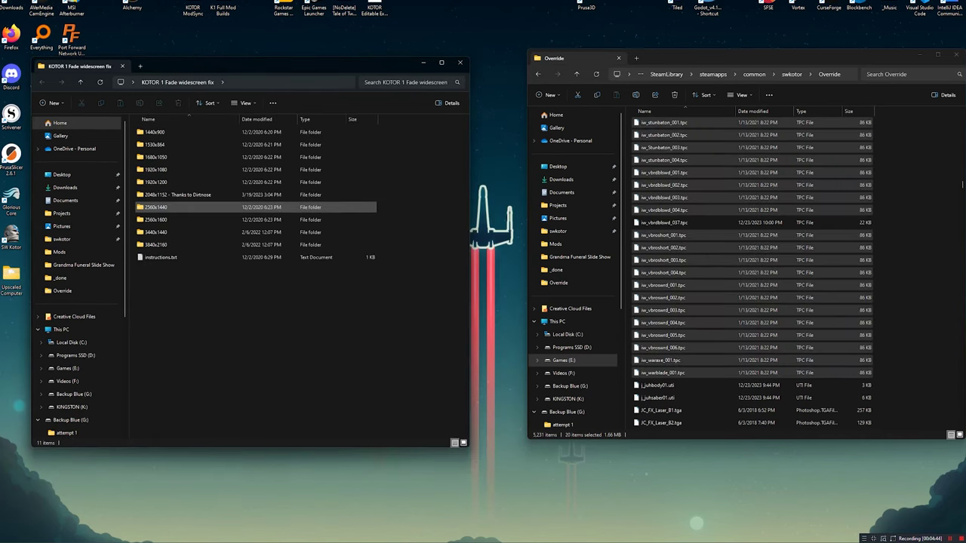
{"action": "double_click", "coordinate": [155, 207]}
{"action": "left_click_drag", "start_coordinate": [176, 136], "coordinate": [252, 152]}
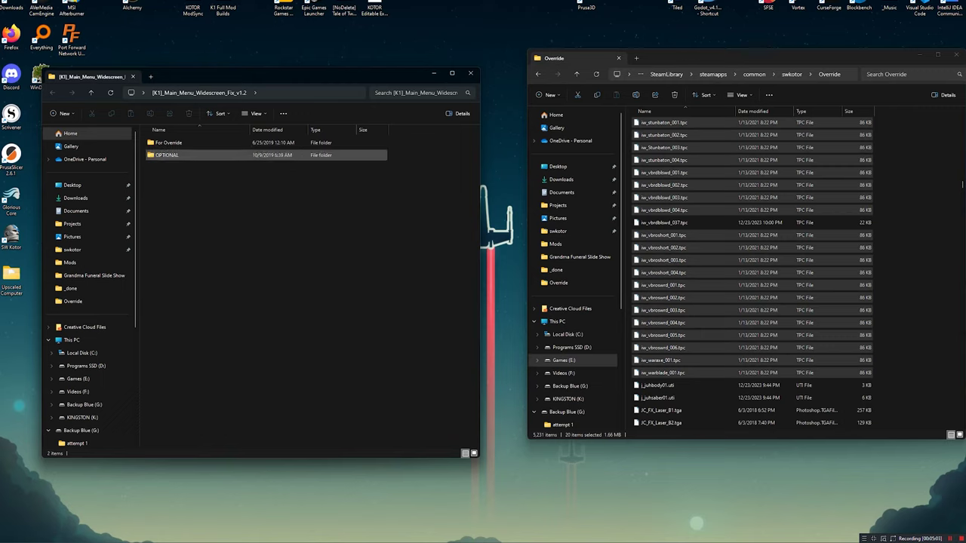
Copy the Main Menu Widescreen Fix's For Override files and logo_sw_02.tpc from its optional Vanilla Logo - Upscaled folder into the swkotor Override folder
{"action": "double_click", "coordinate": [204, 142]}
{"action": "left_click_drag", "start_coordinate": [254, 209], "coordinate": [929, 214]}
{"action": "key", "text": "alt+Up"}
{"action": "key", "text": "Down"}
{"action": "key", "text": "Return"}
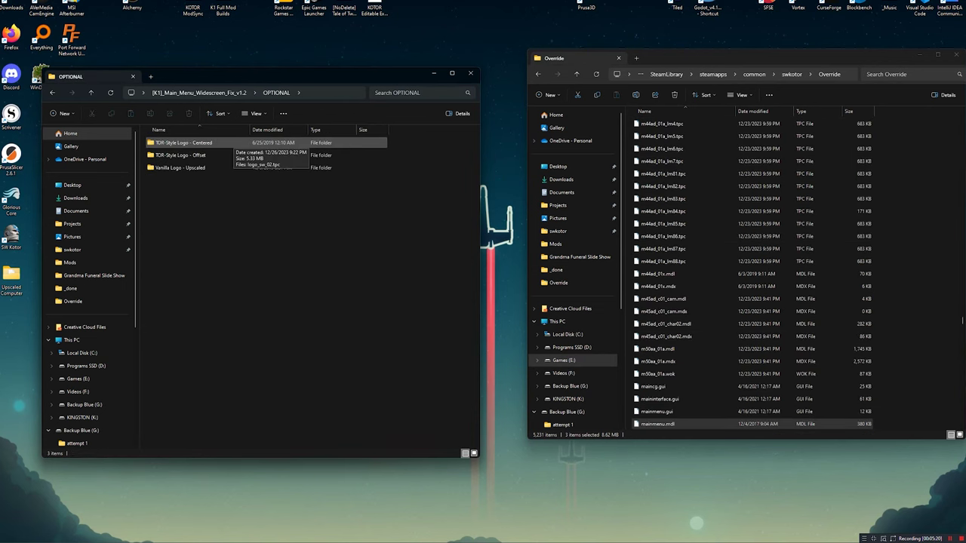
{"action": "key", "text": "Down"}
{"action": "key", "text": "Down"}
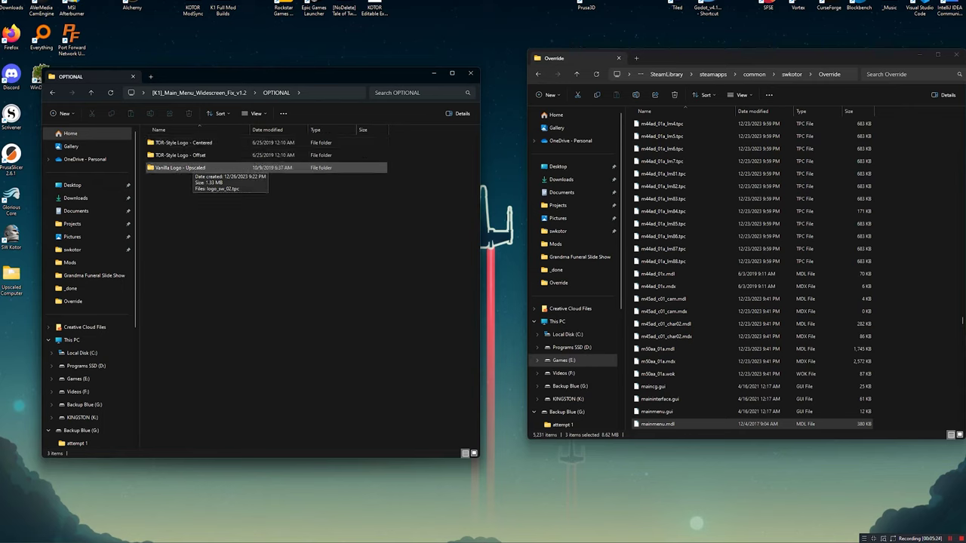
{"action": "key", "text": "Return"}
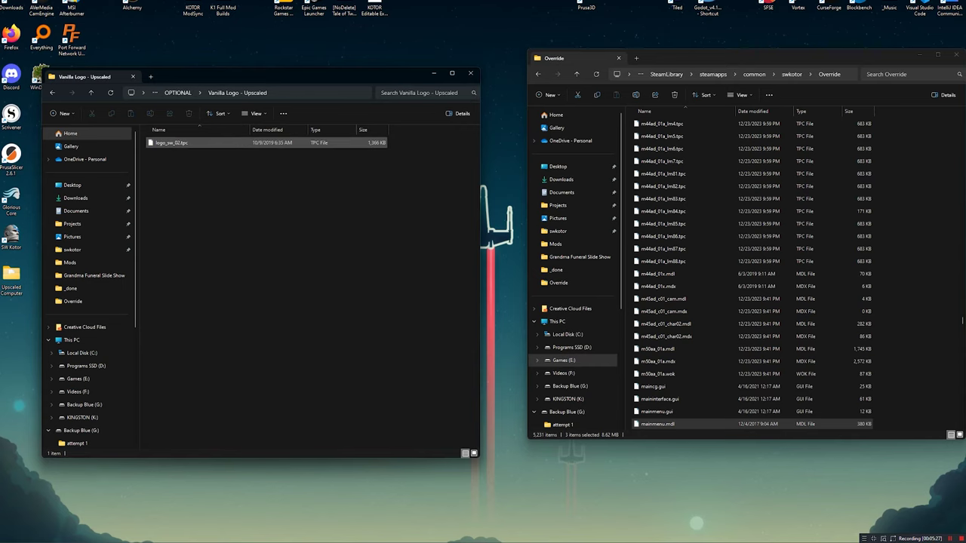
{"action": "left_click_drag", "start_coordinate": [171, 142], "coordinate": [929, 249]}
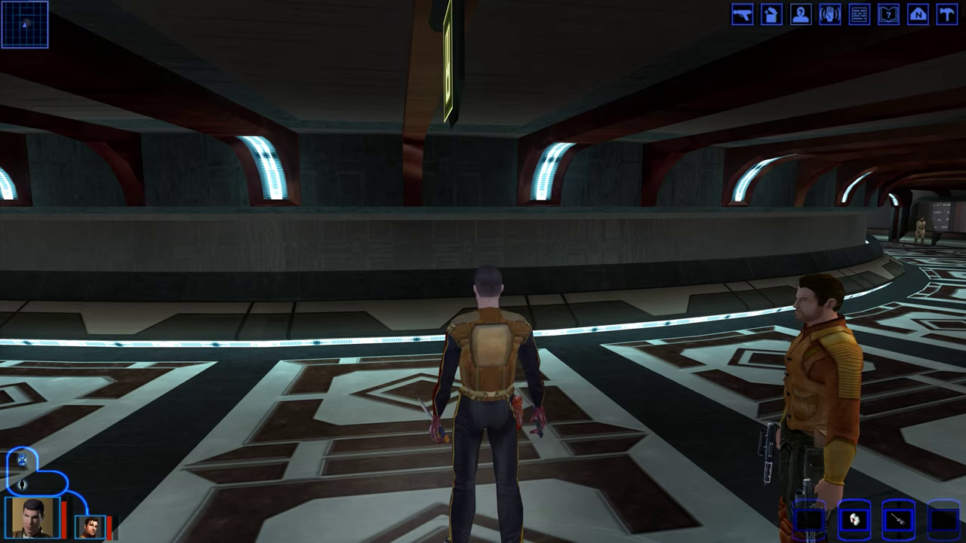
View the equipment, inventory and map screens in the game to check the high-resolution menus
{"action": "left_click", "coordinate": [742, 14]}
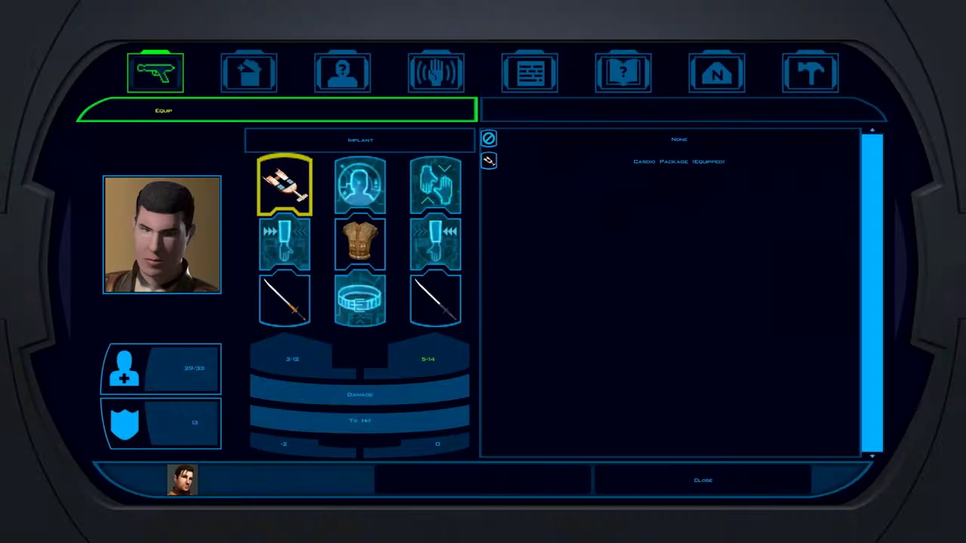
{"action": "left_click", "coordinate": [249, 71]}
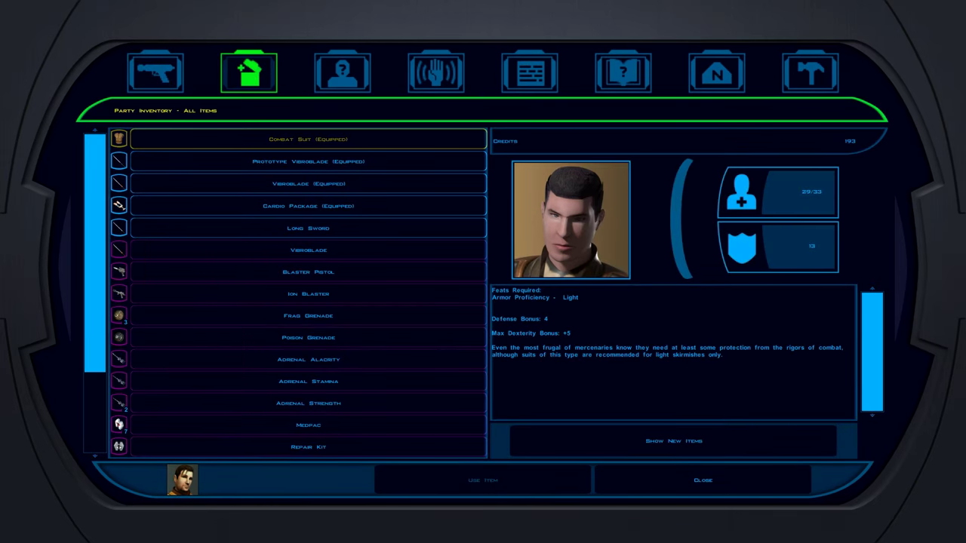
{"action": "left_click", "coordinate": [716, 72]}
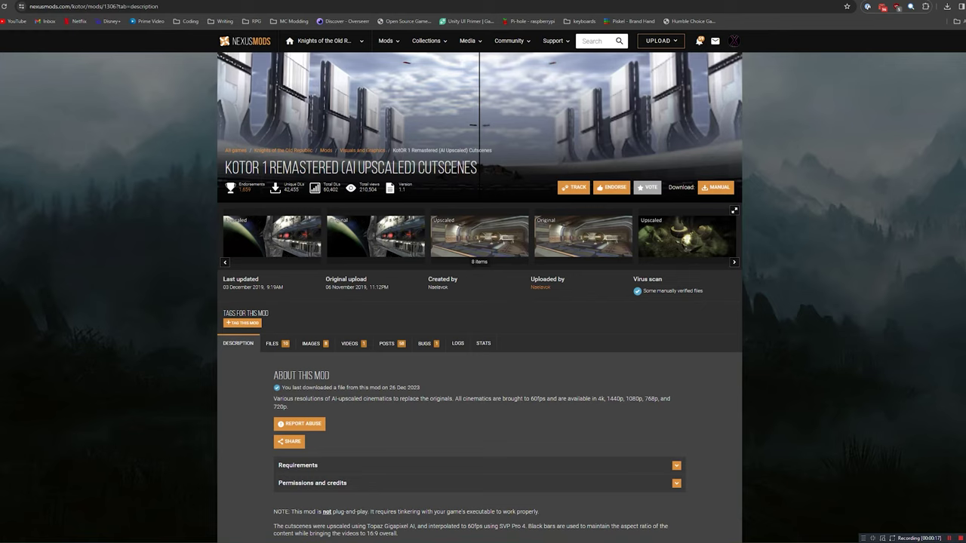
Look through the files of the KotOR 1 Remastered (AI Upscaled) Cutscenes mod for the 2560x1440 version
{"action": "left_click", "coordinate": [272, 343]}
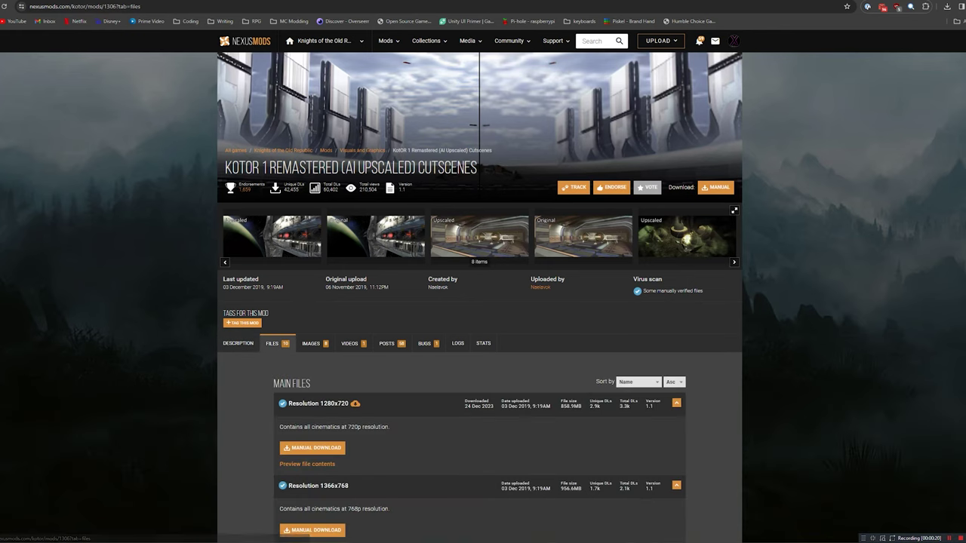
{"action": "scroll", "coordinate": [272, 343], "scroll_direction": "down", "scroll_amount": 4}
{"action": "scroll", "coordinate": [307, 307], "scroll_direction": "down", "scroll_amount": 1}
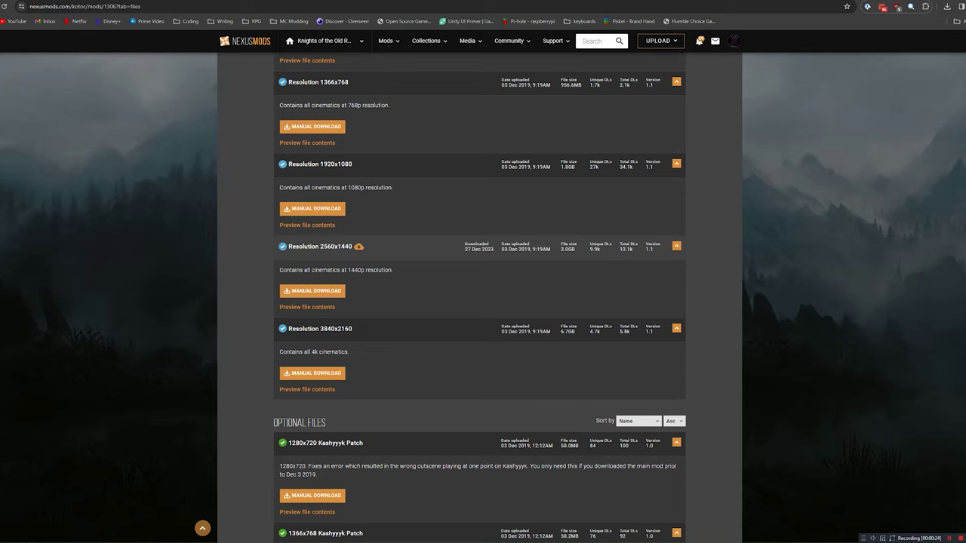
{"action": "scroll", "coordinate": [479, 302], "scroll_direction": "up", "scroll_amount": 2}
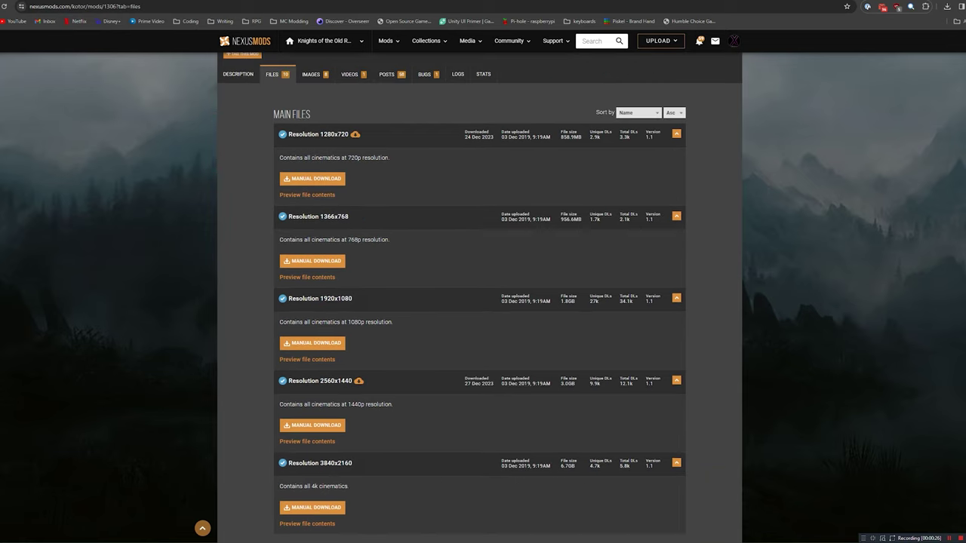
{"action": "scroll", "coordinate": [309, 317], "scroll_direction": "down", "scroll_amount": 2}
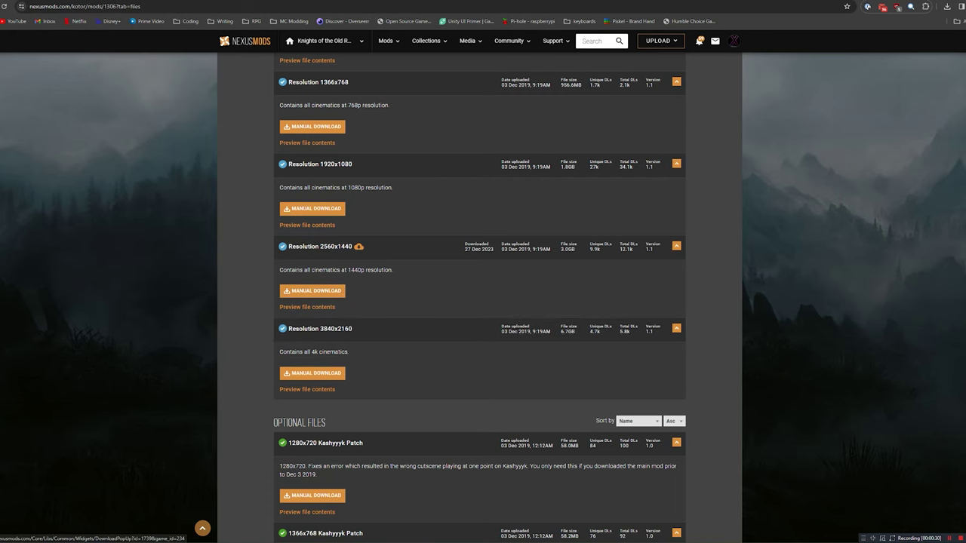
{"action": "key", "text": "super+Down"}
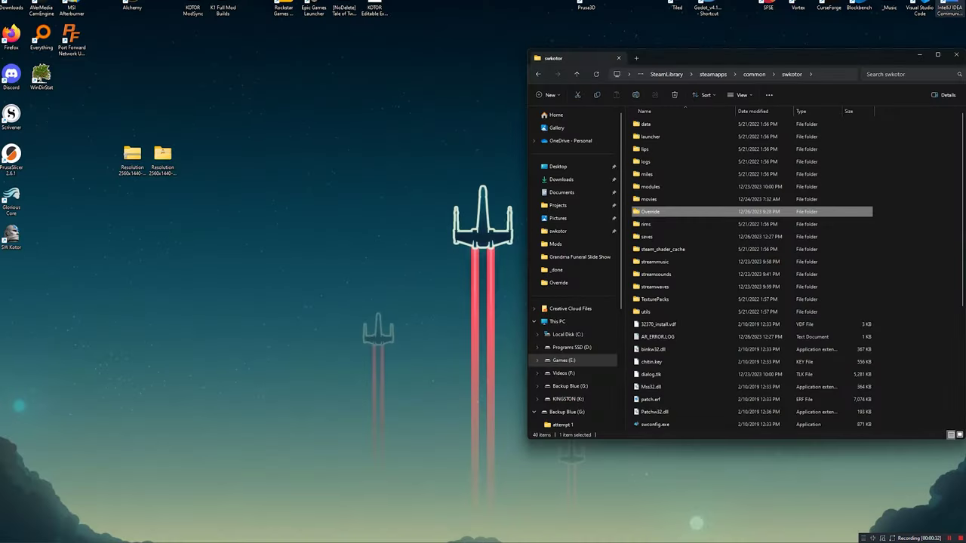
Extract the Resolution 2560x1440 cutscene archive on the desktop and open the extracted folder
{"action": "left_click", "coordinate": [132, 160]}
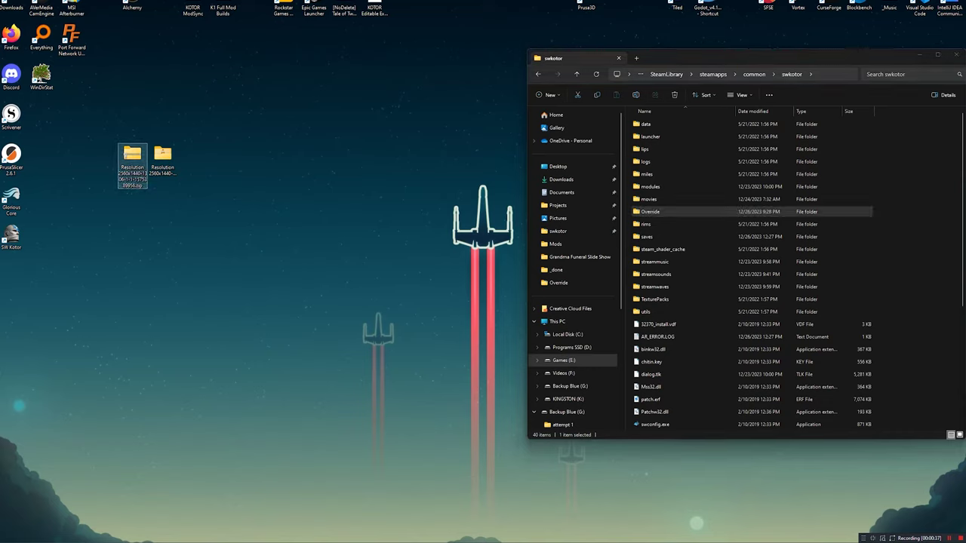
{"action": "right_click", "coordinate": [132, 160]}
{"action": "mouse_move", "coordinate": [162, 317]}
{"action": "left_click", "coordinate": [302, 355]}
{"action": "double_click", "coordinate": [162, 155]}
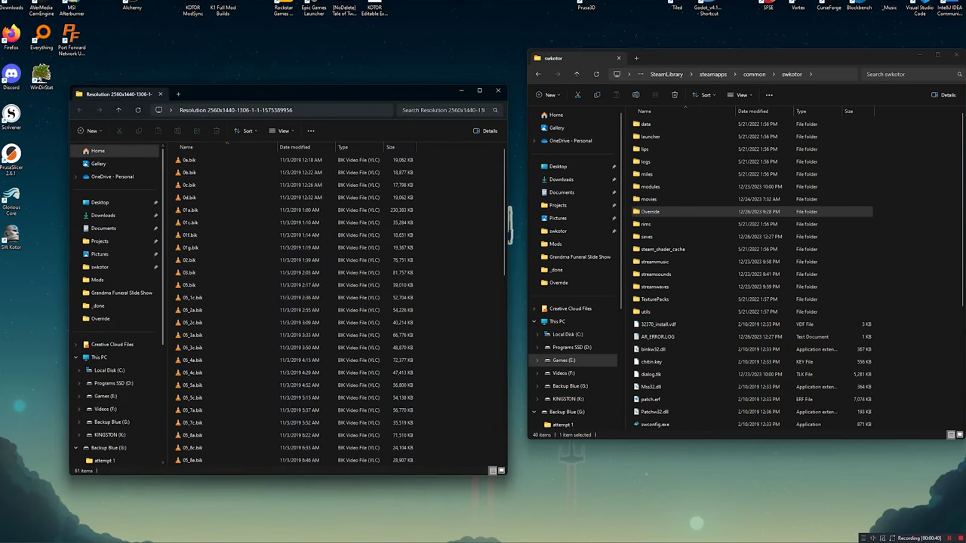
Copy all the upscaled .bik cutscene files into the movies folder of the swkotor game folder
{"action": "scroll", "coordinate": [294, 302], "scroll_direction": "down", "scroll_amount": 10}
{"action": "scroll", "coordinate": [294, 411], "scroll_direction": "up", "scroll_amount": 10}
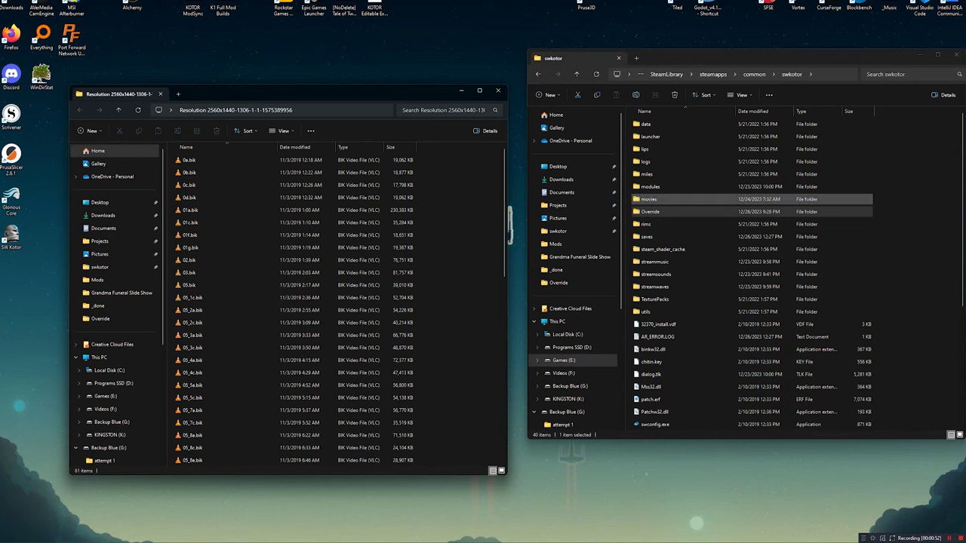
{"action": "double_click", "coordinate": [649, 199]}
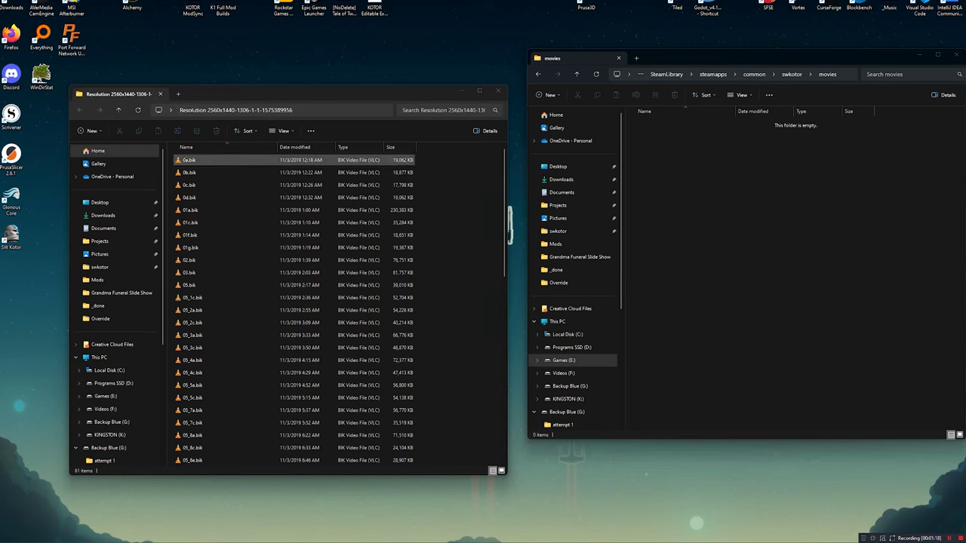
{"action": "left_click", "coordinate": [226, 160]}
{"action": "key", "text": "ctrl+a"}
{"action": "left_click_drag", "start_coordinate": [227, 172], "coordinate": [721, 162]}
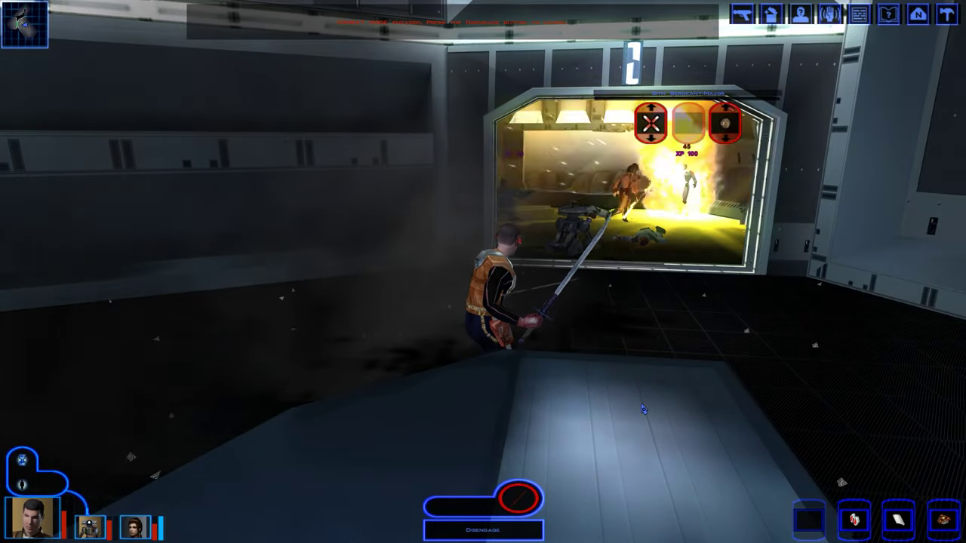
Run the character around the room in the game and through a door into the long corridor
{"action": "key", "text": "w"}
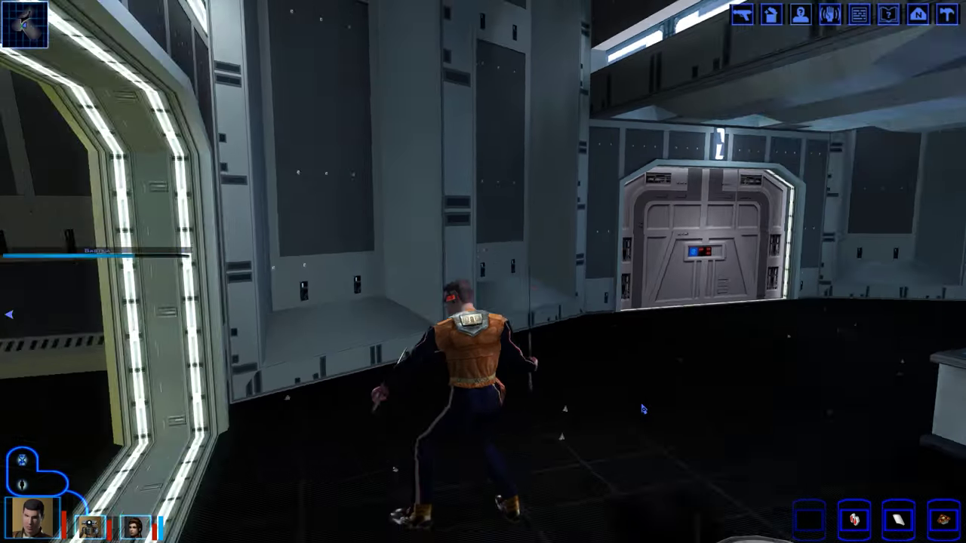
{"action": "key", "text": "w"}
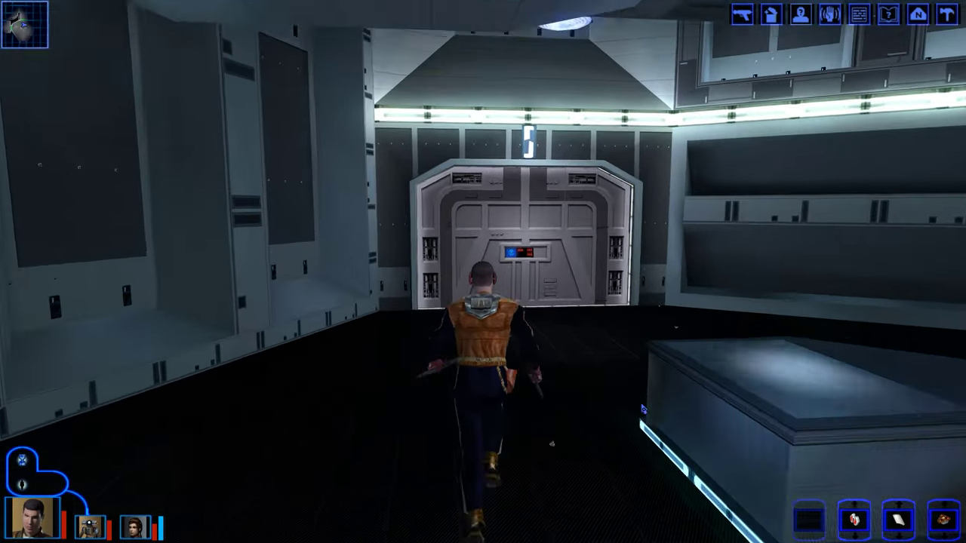
{"action": "key", "text": "w"}
{"action": "key", "text": "d"}
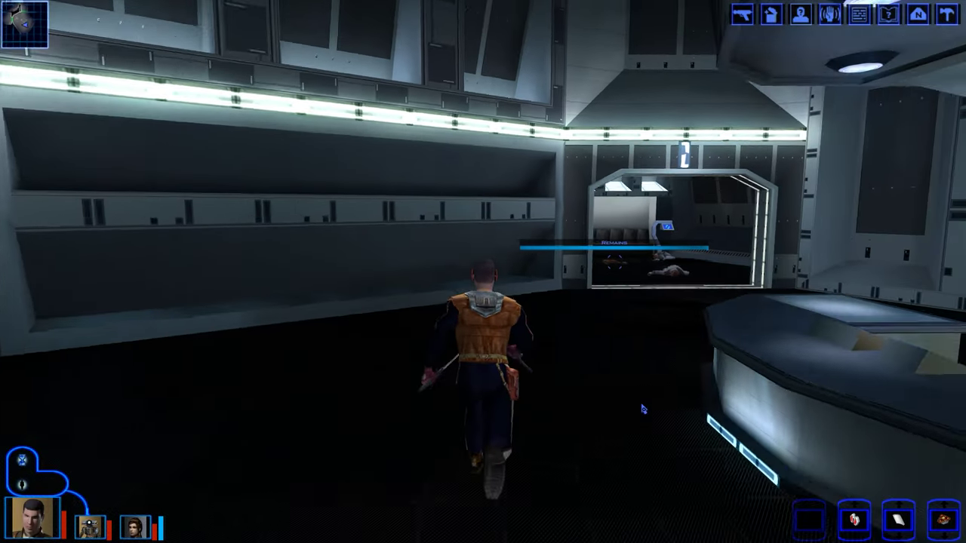
{"action": "key", "text": "w"}
{"action": "key", "text": "d"}
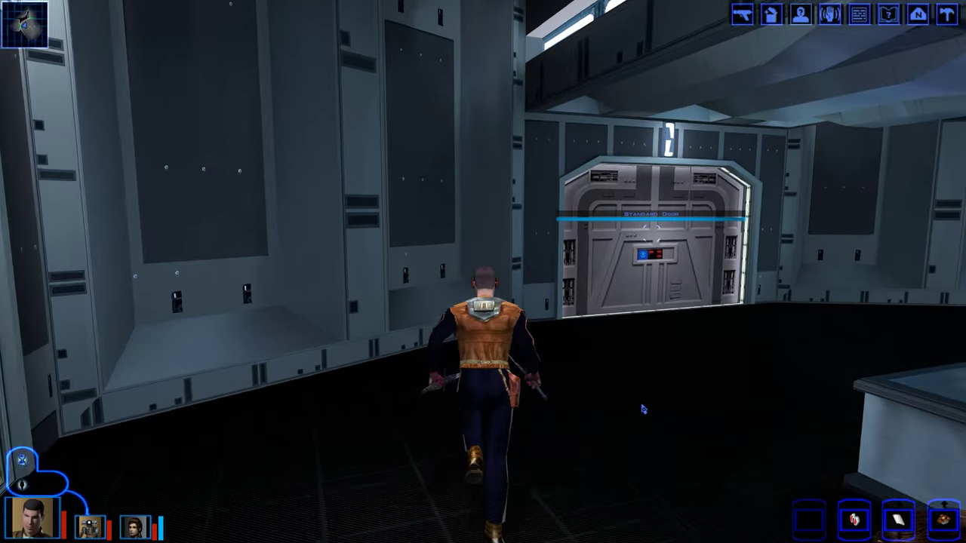
{"action": "key", "text": "w"}
{"action": "key", "text": "d"}
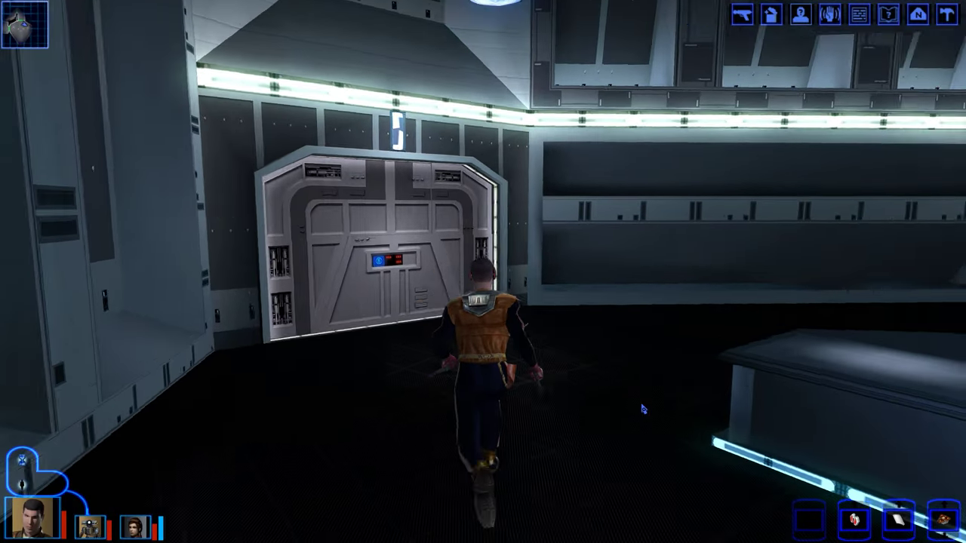
{"action": "key", "text": "w"}
{"action": "key", "text": "d"}
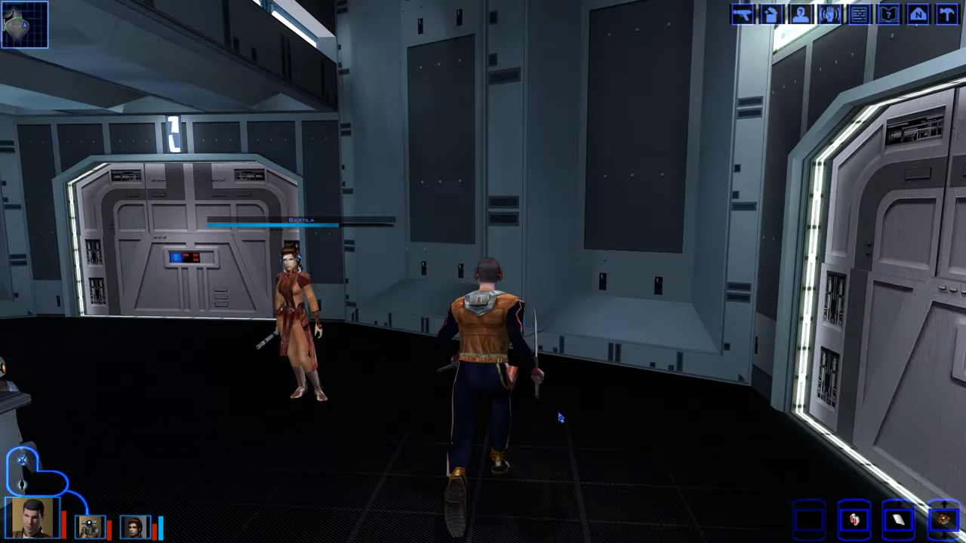
{"action": "key", "text": "w"}
{"action": "key", "text": "a"}
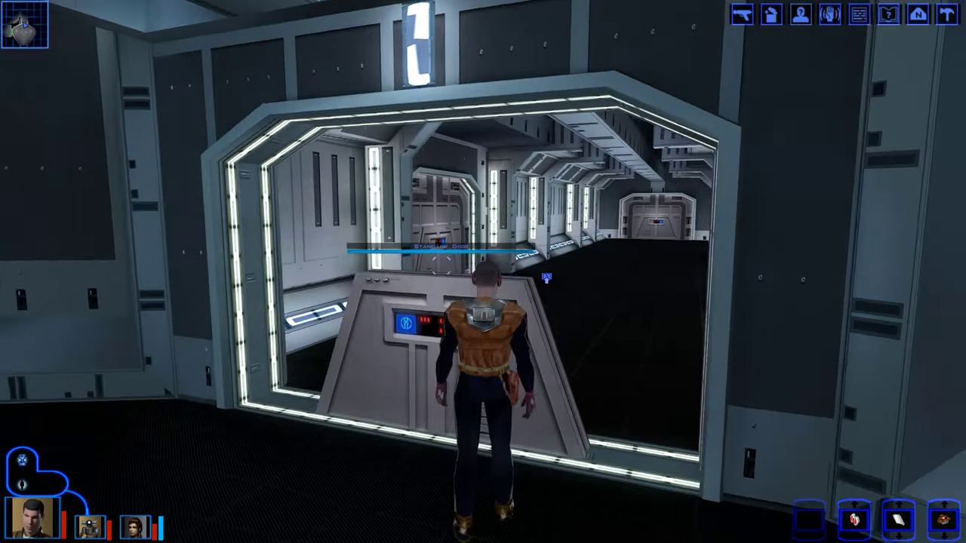
{"action": "key", "text": "w"}
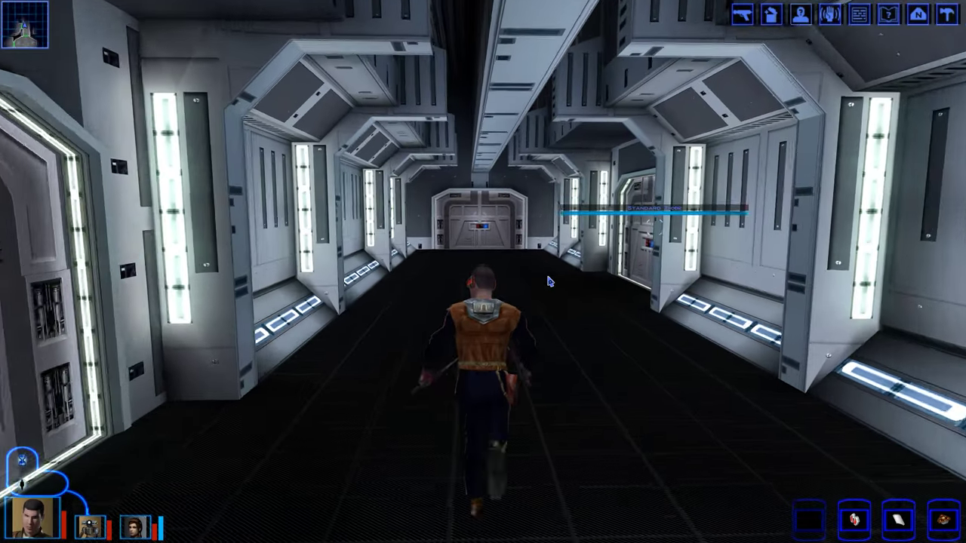